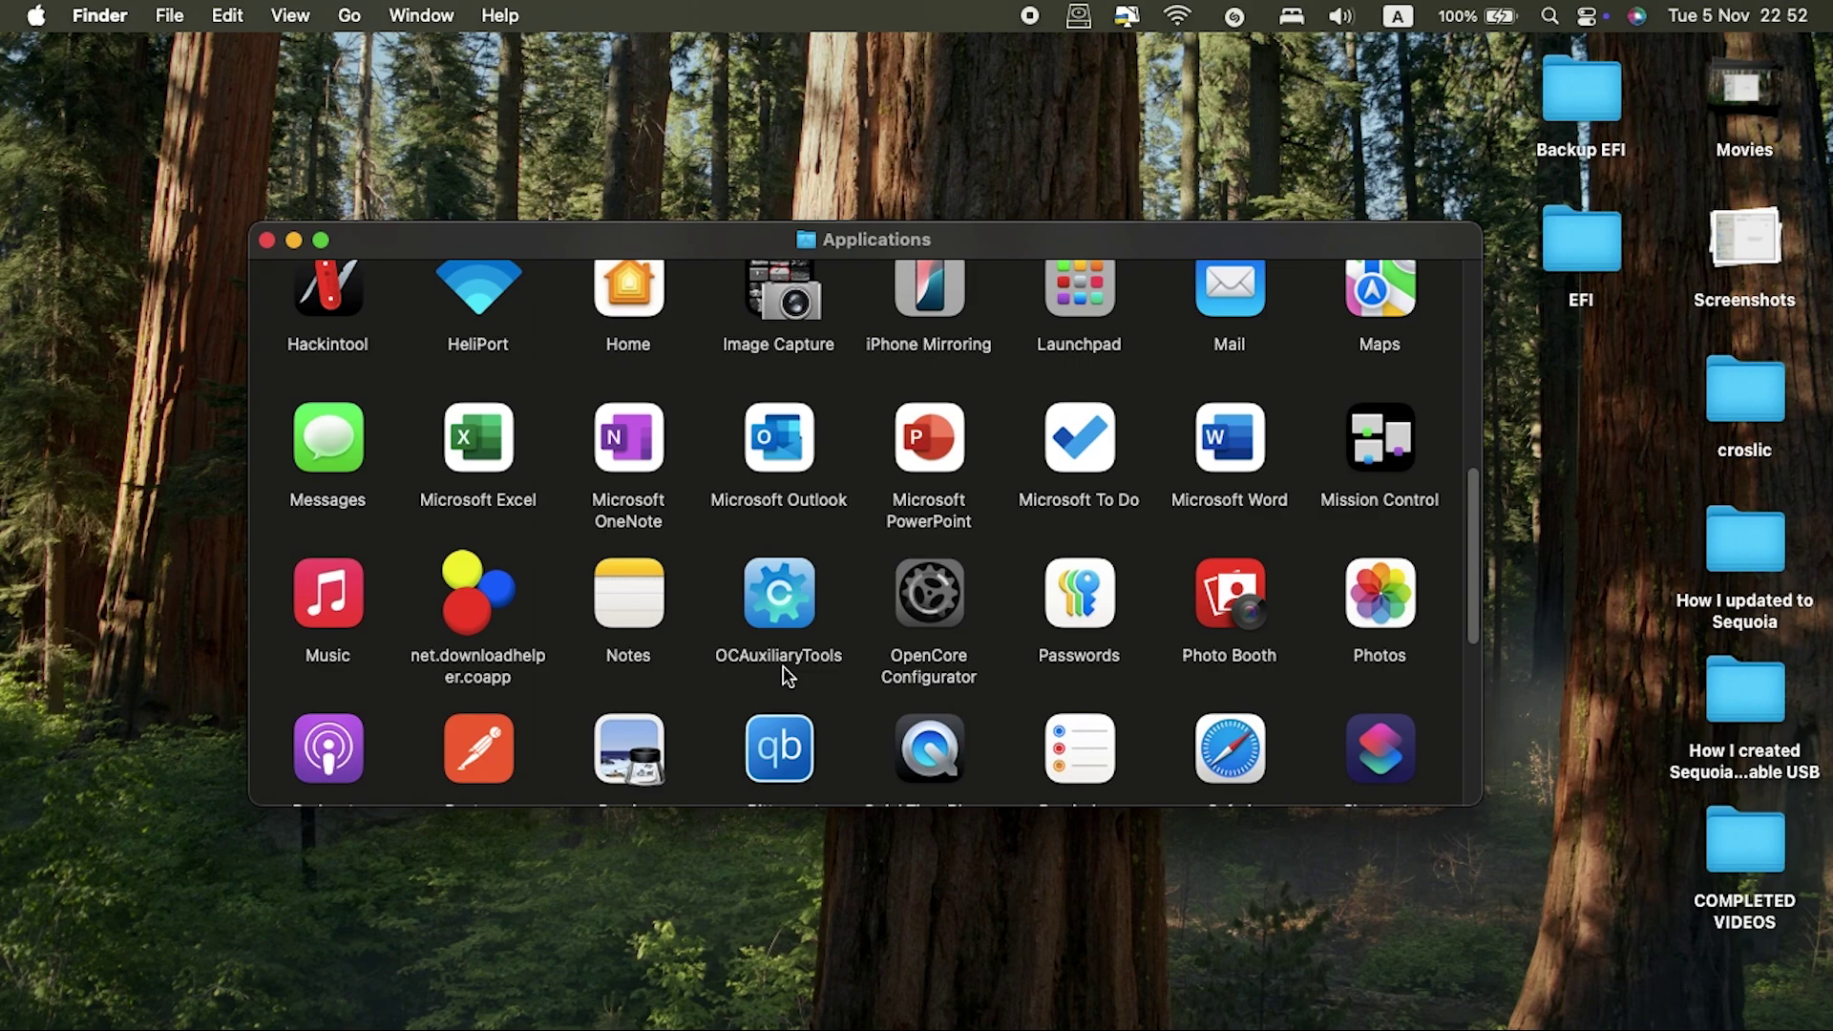
Step: Launch OCAuxiliaryTools from the Applications folder; it shows OpenCore 1.0.1
click(802, 605)
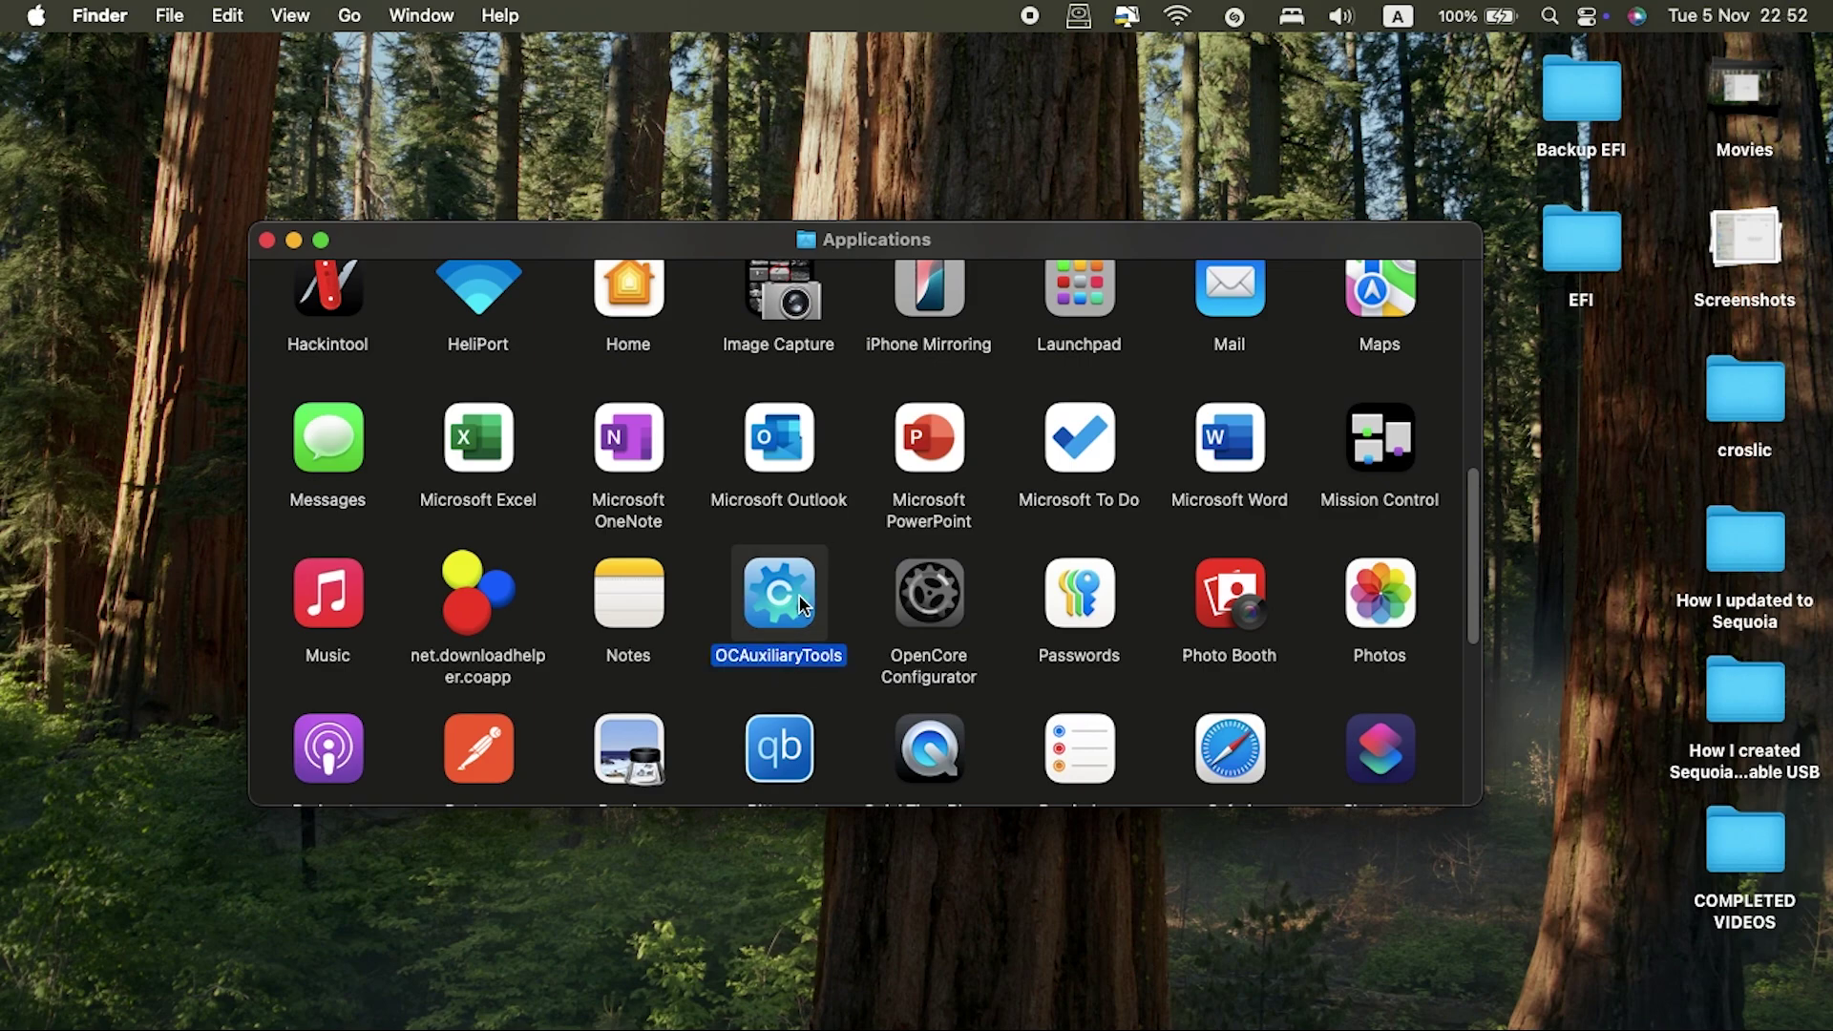
double_click(759, 659)
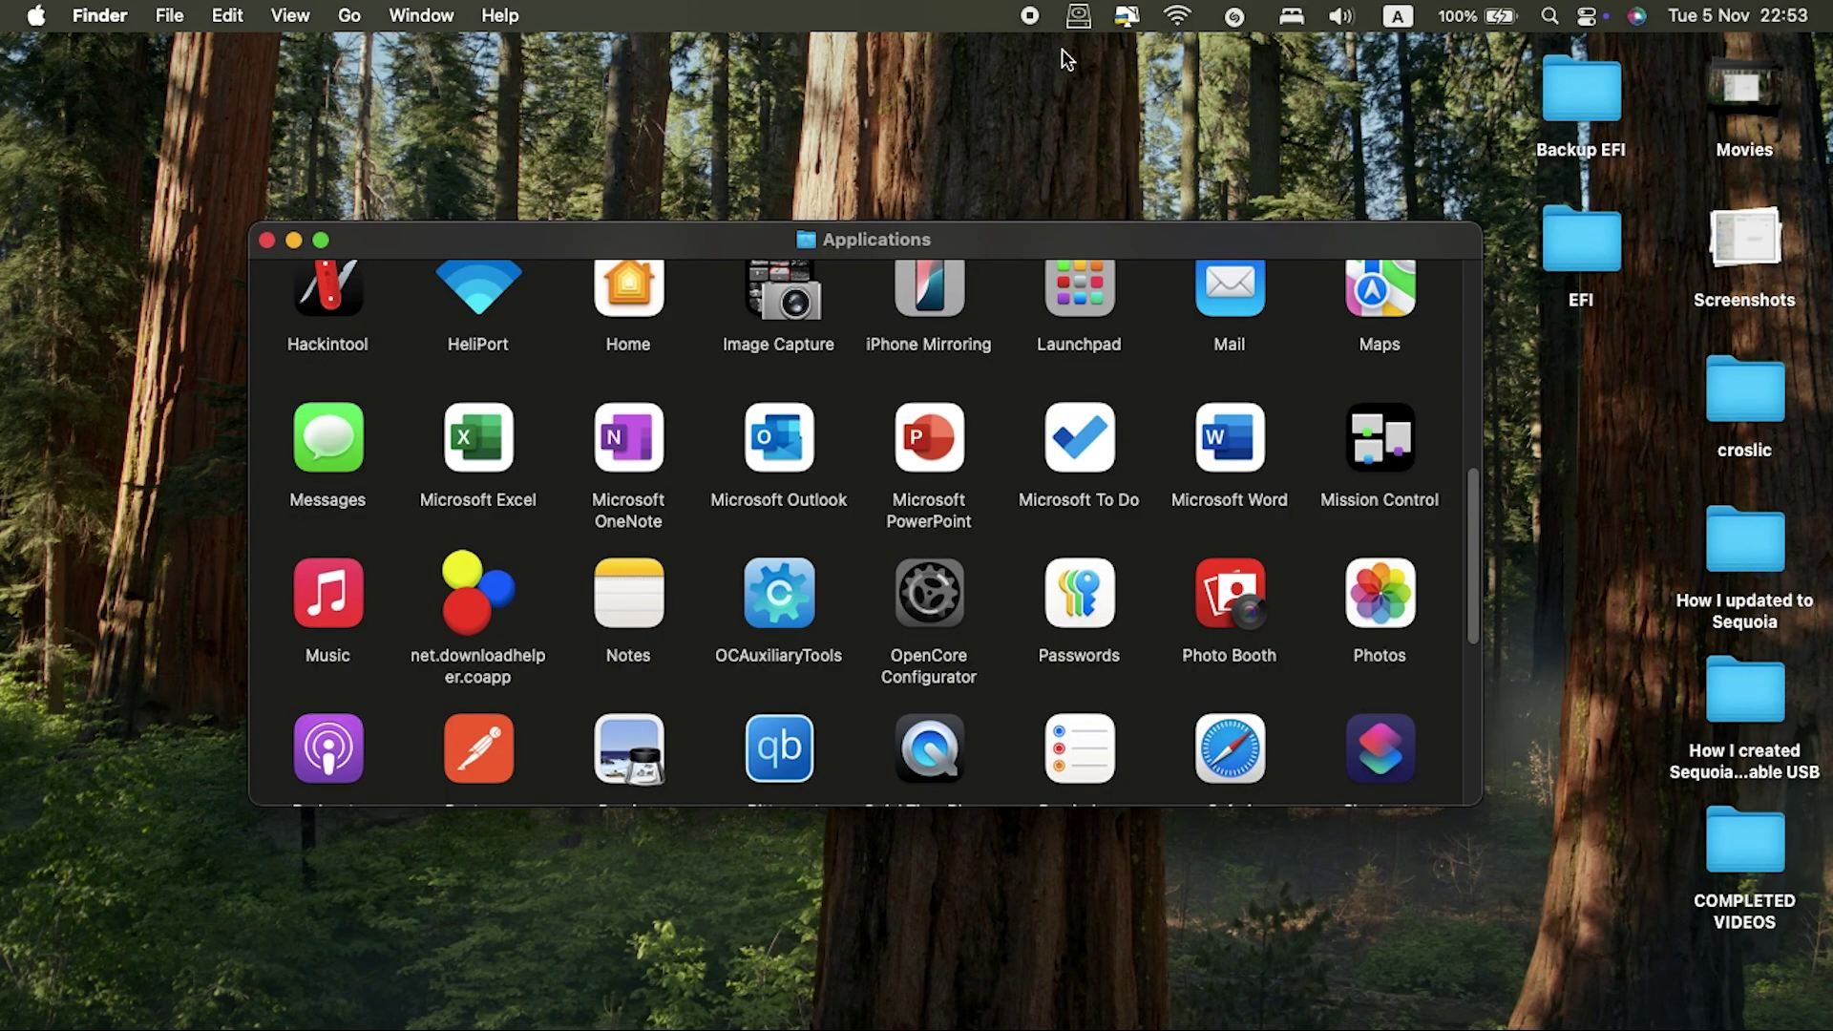
Step: Mount EFI partition disk0s1 with ESP Mounter Pro and open OC/Config.plist in OCAuxiliaryTools
click(1078, 16)
click(1508, 135)
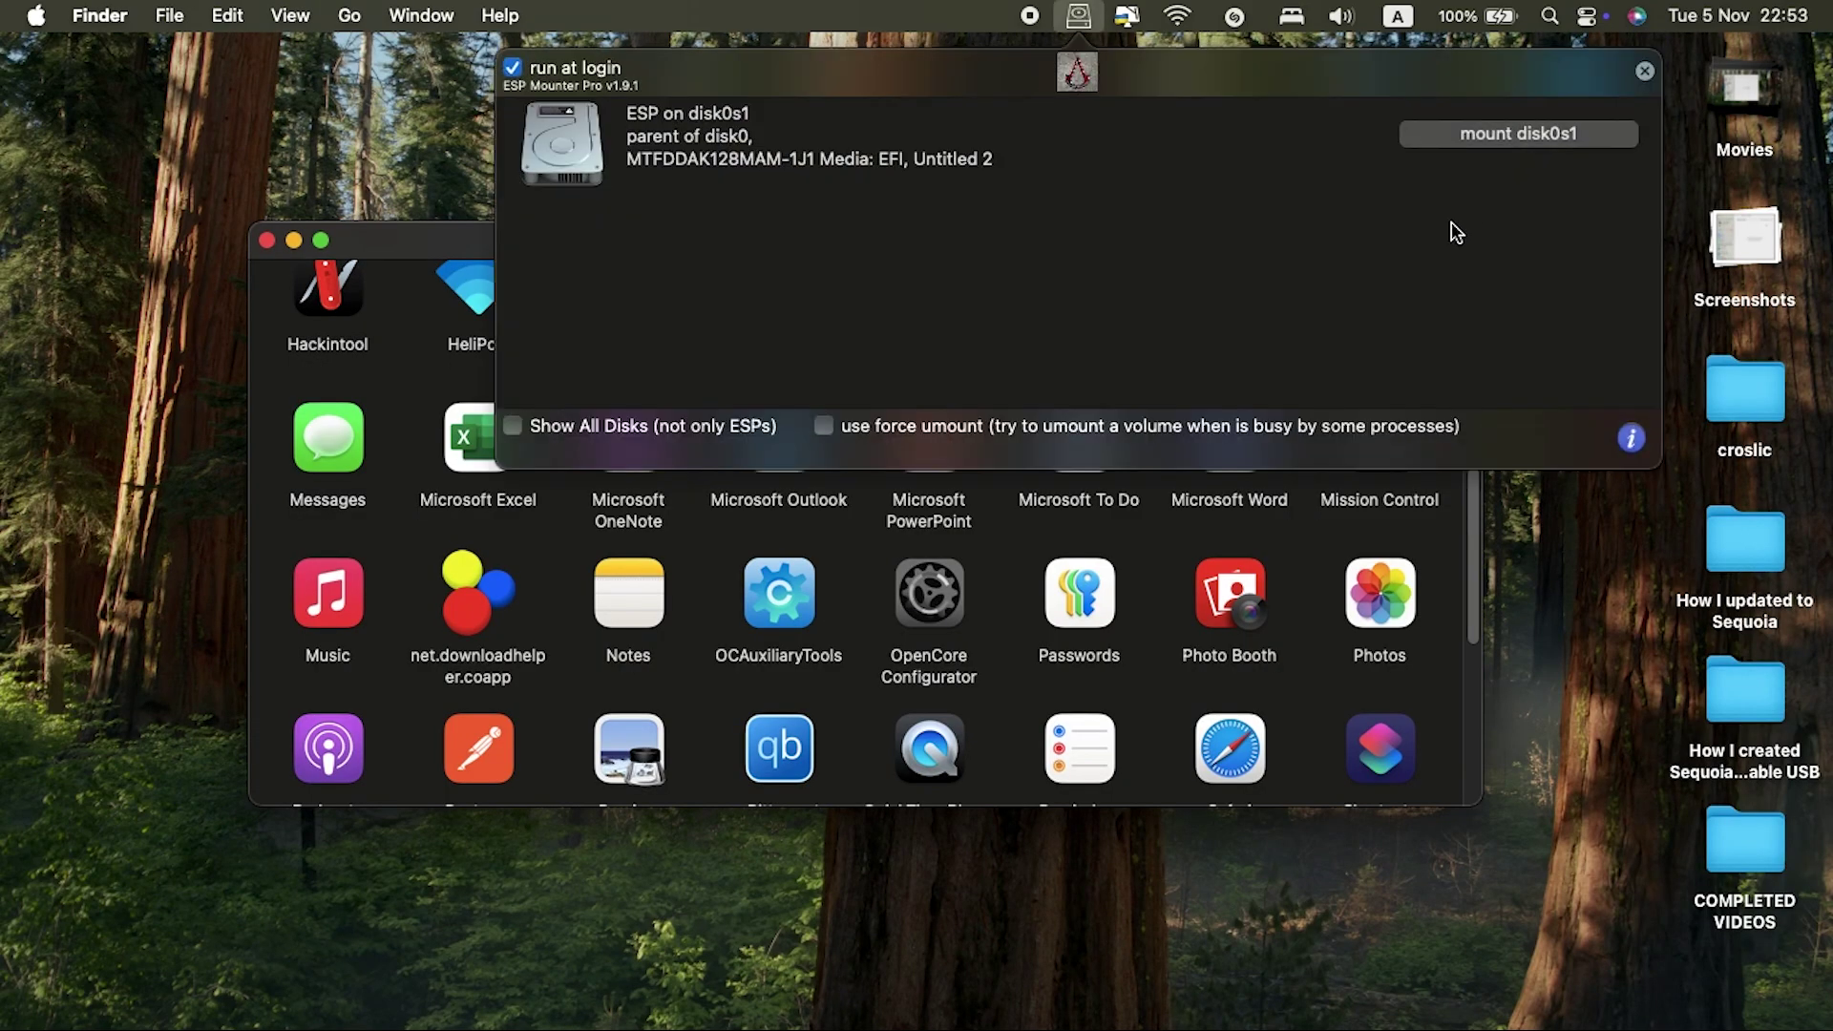
click(1538, 168)
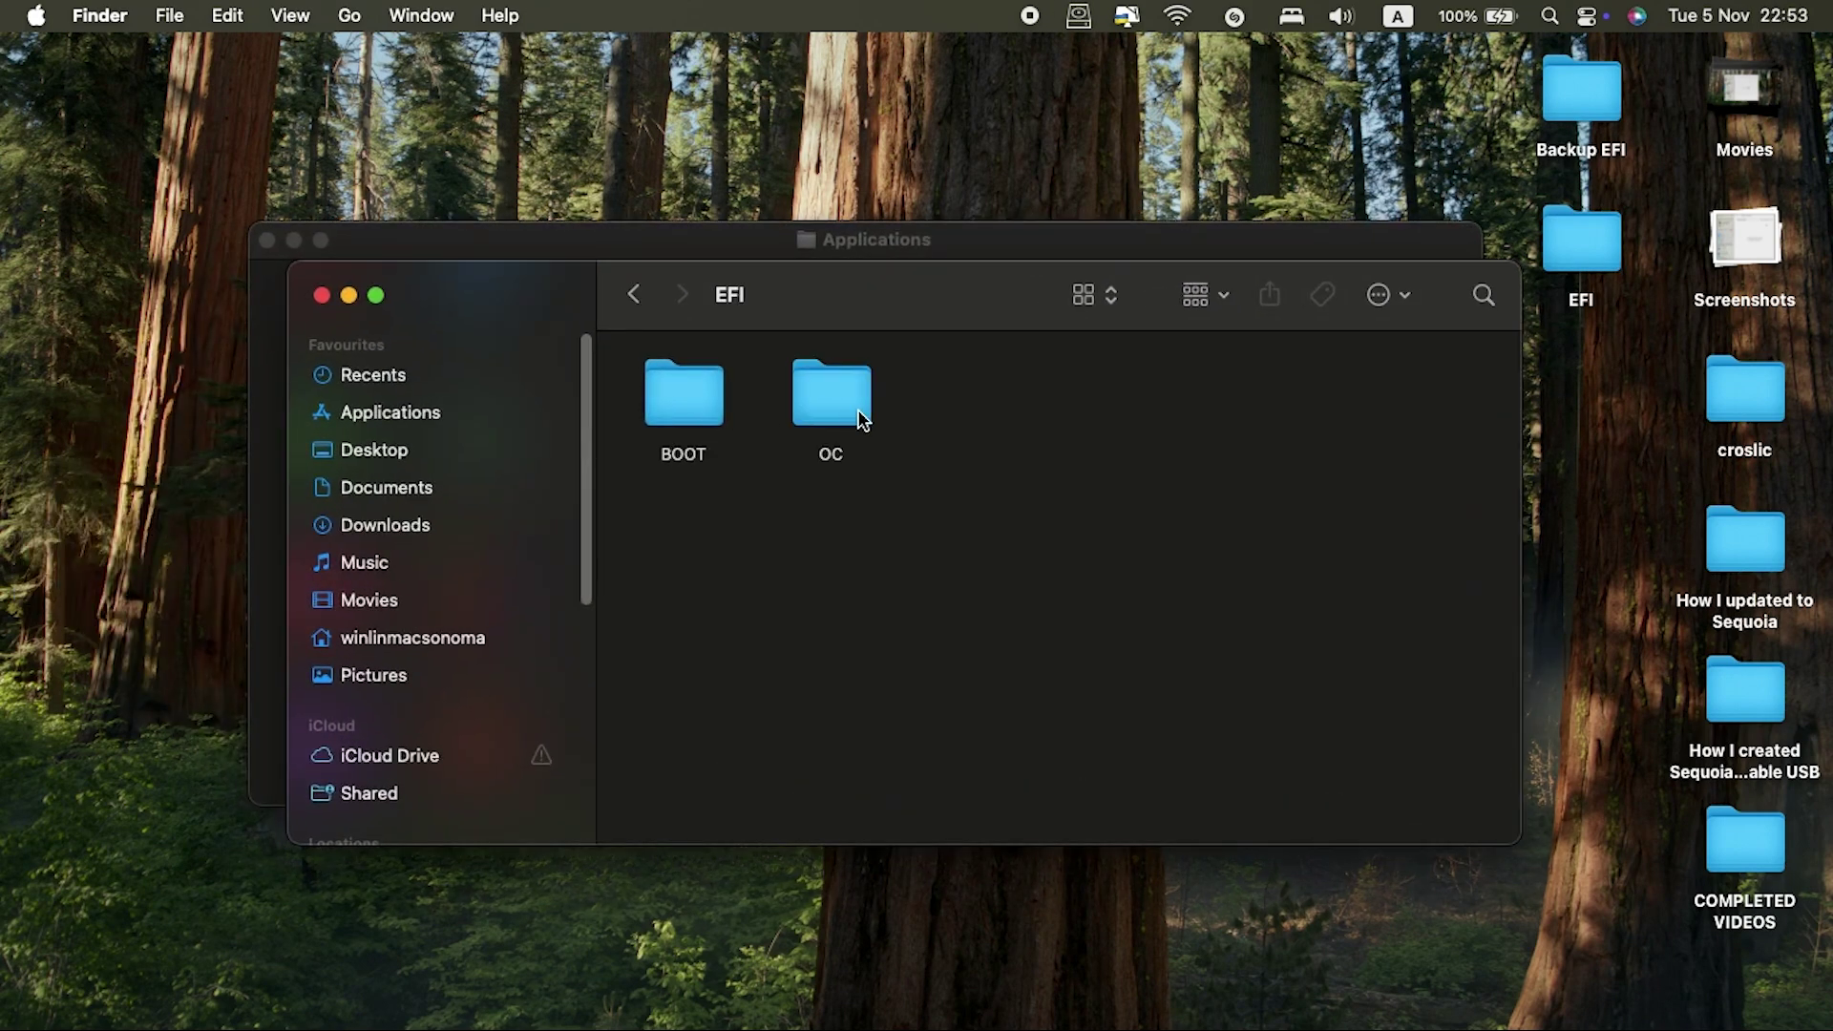
click(862, 420)
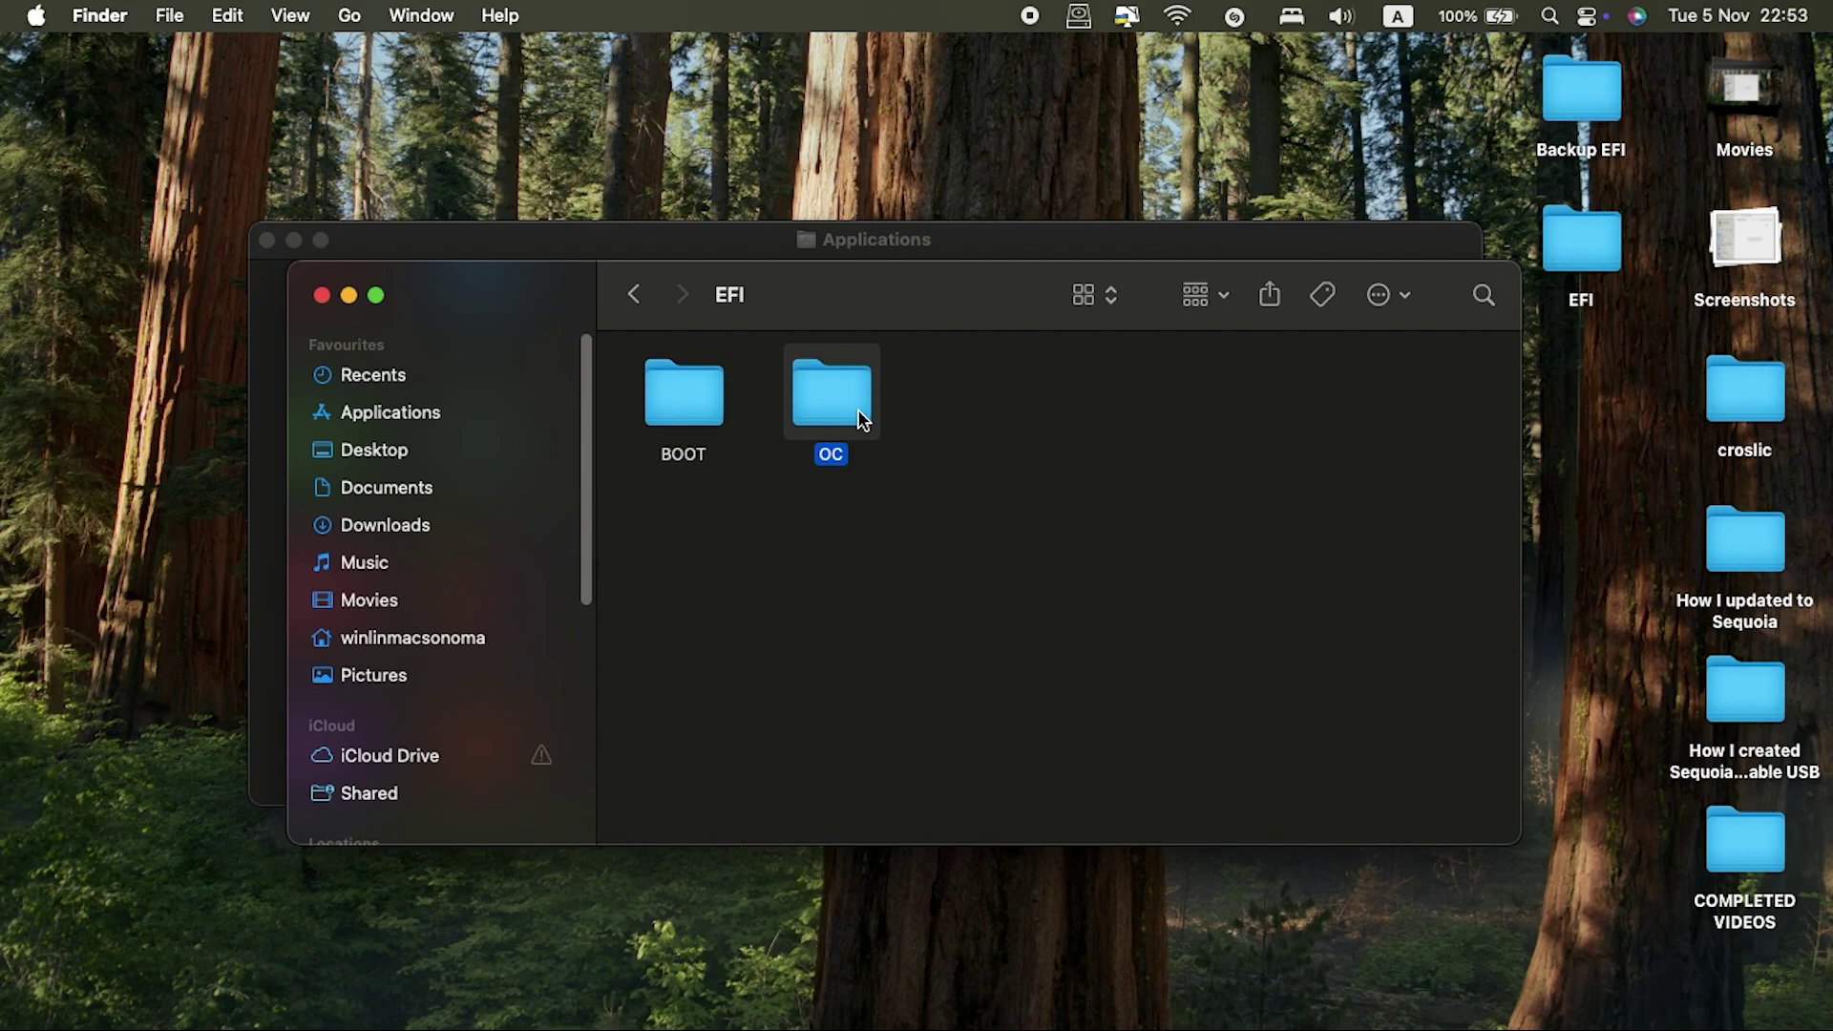
double_click(863, 420)
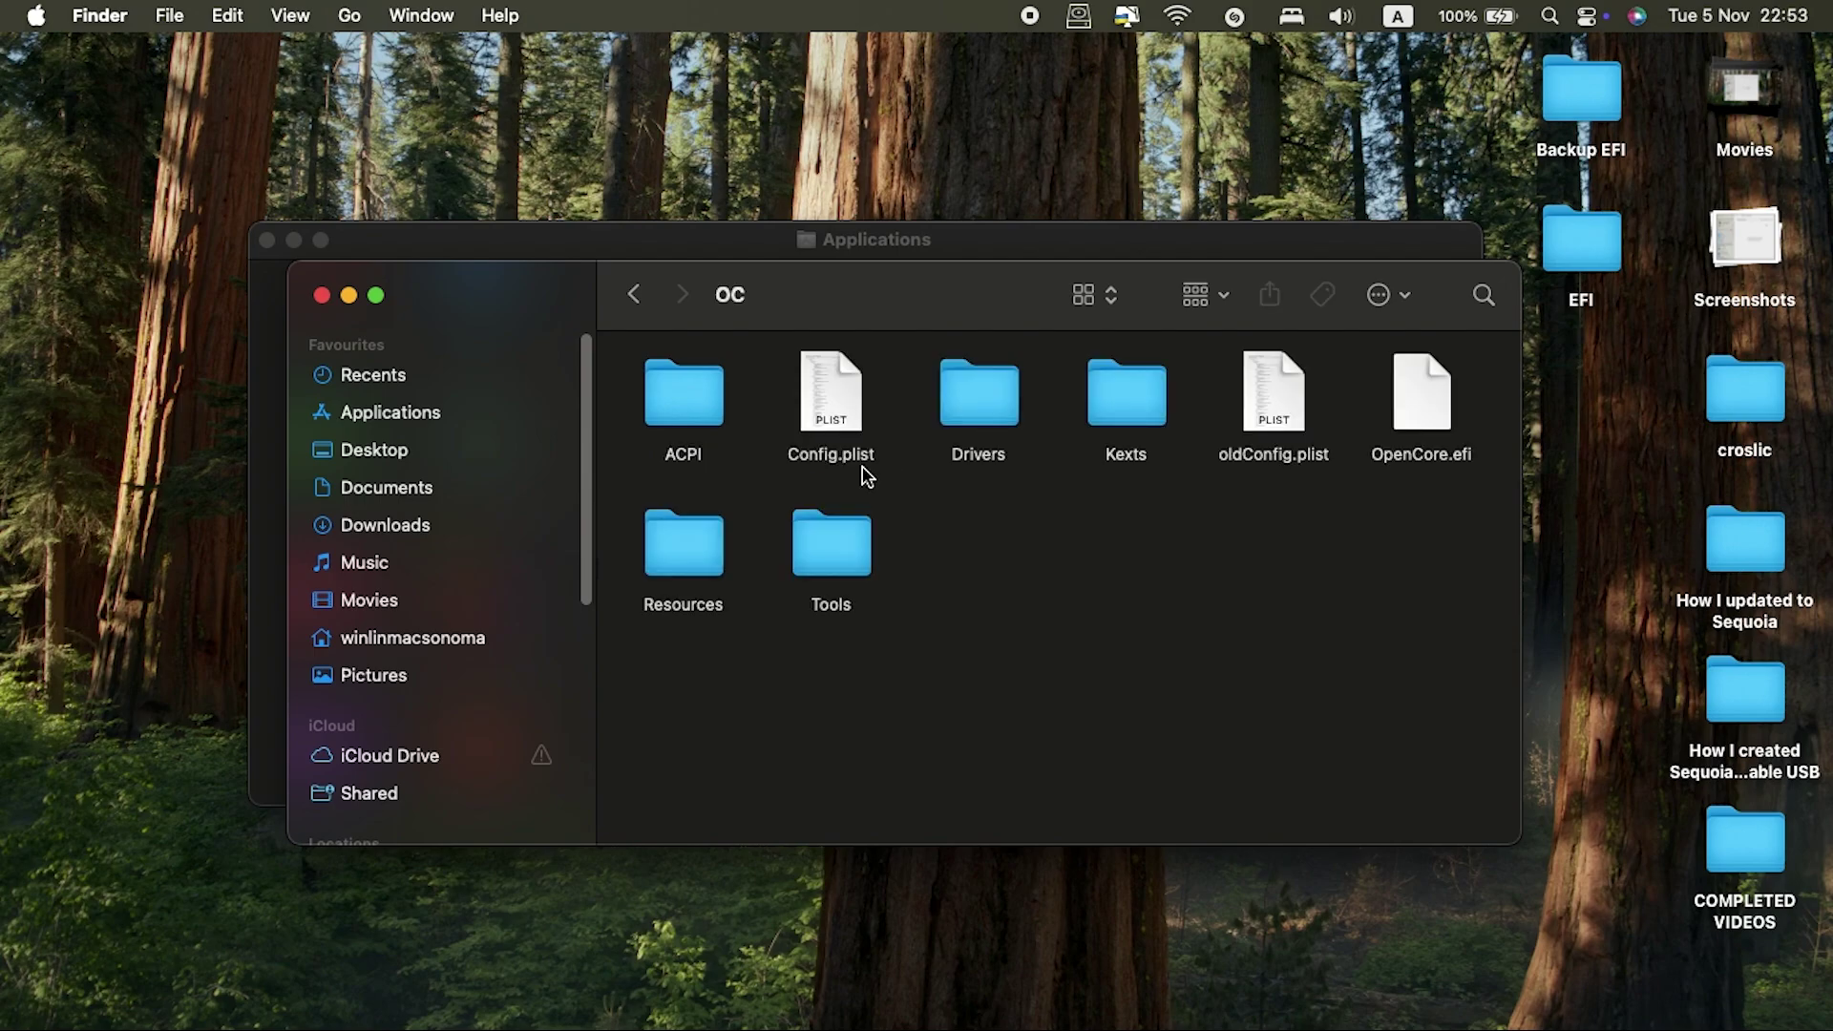
double_click(823, 402)
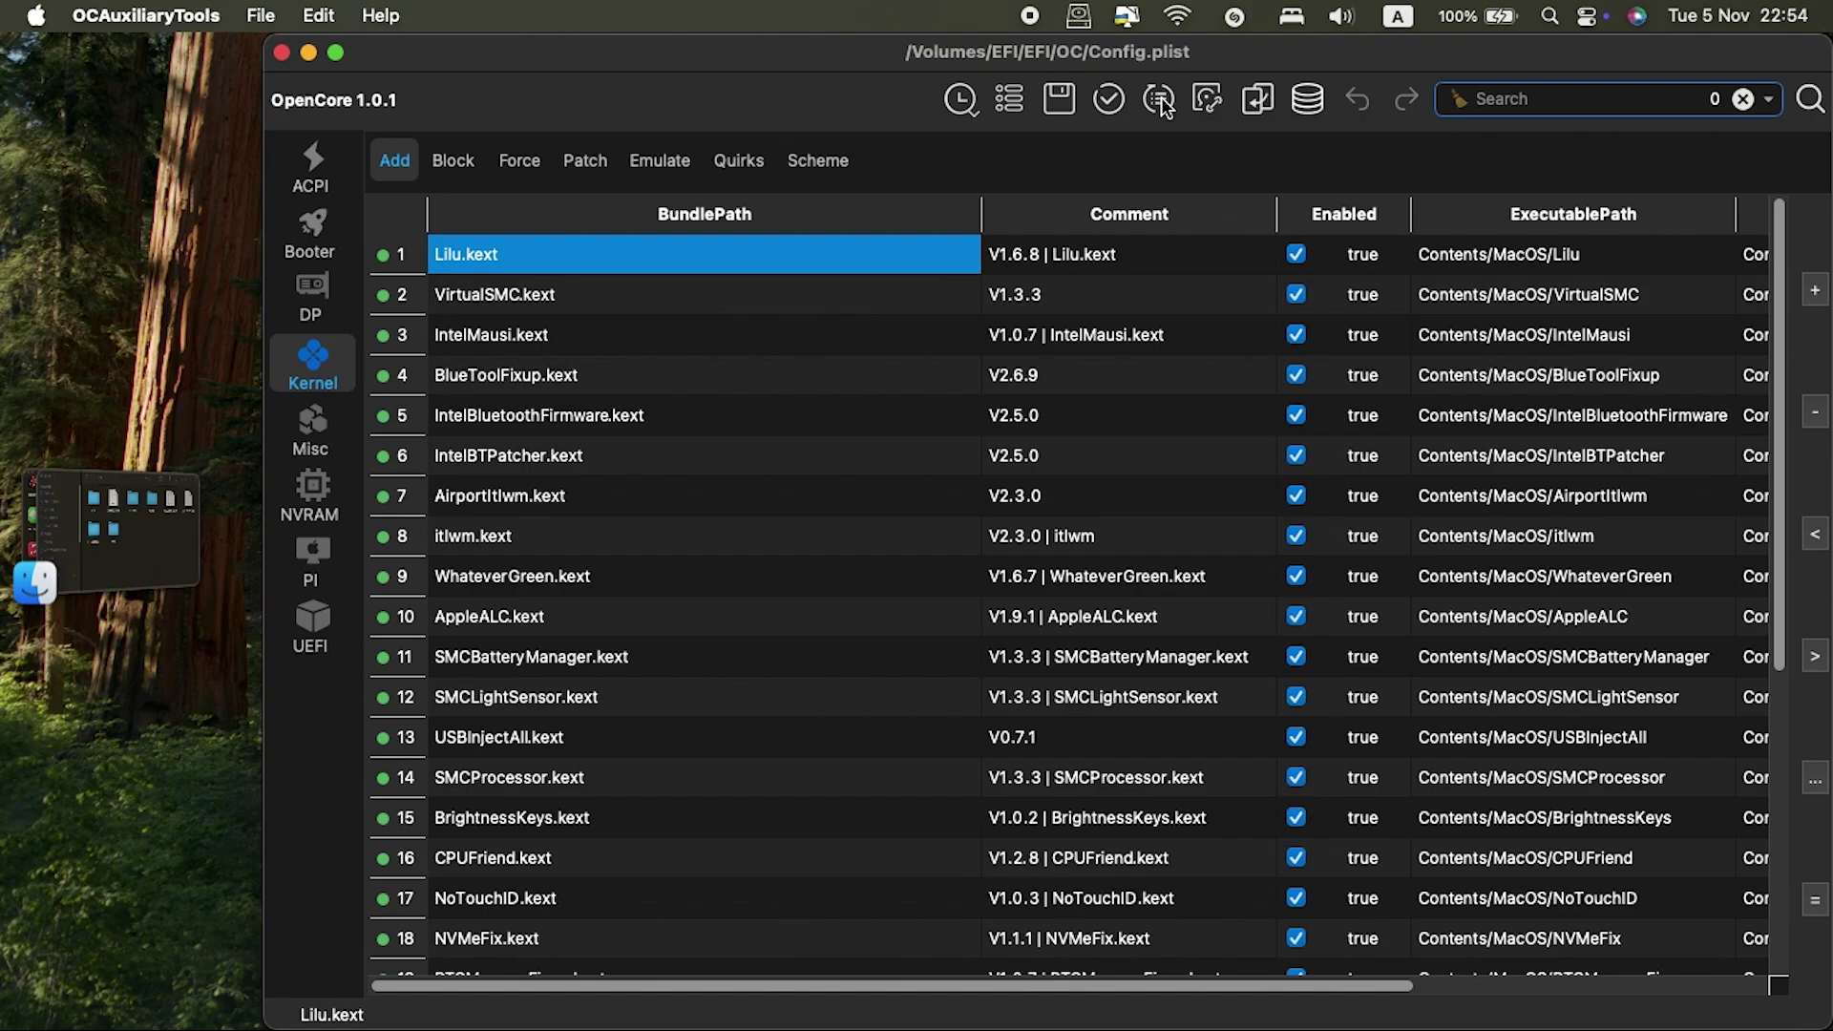
Step: Open the Upgrade OpenCore and Kexts sync window, move it on screen, and maximize it
click(1160, 99)
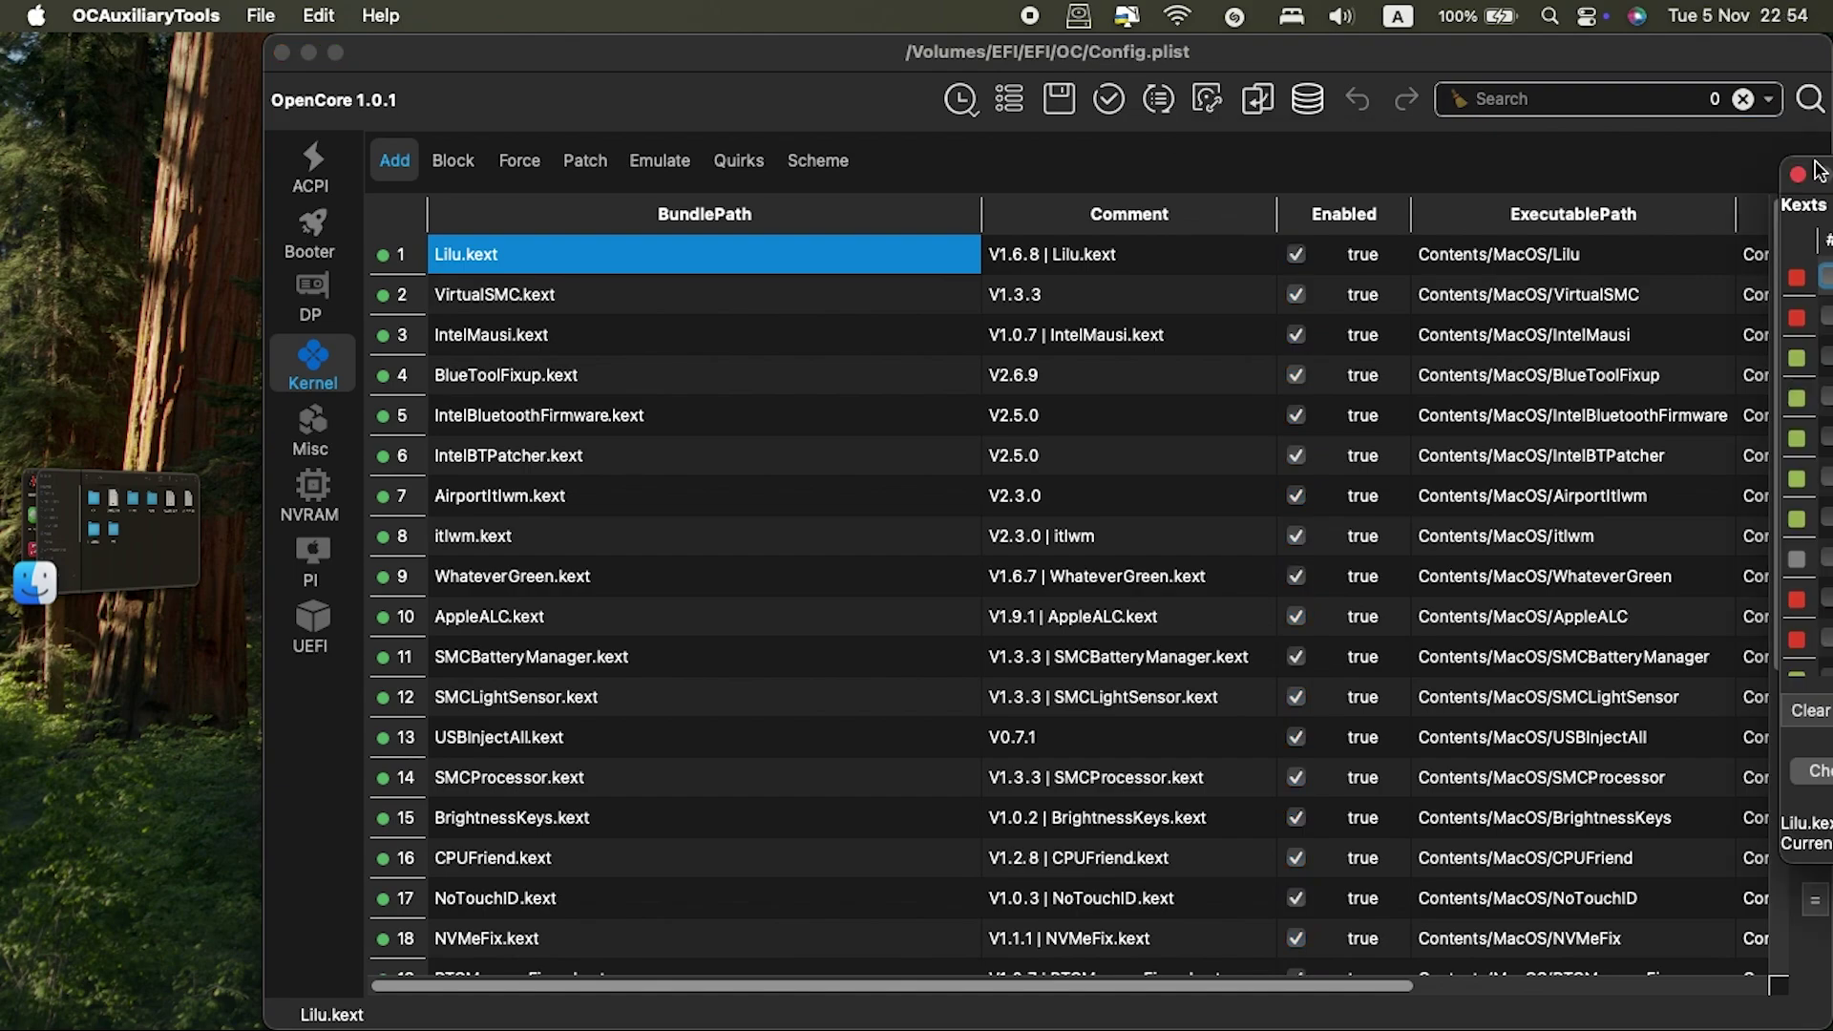
drag(1818, 170, 578, 186)
click(530, 172)
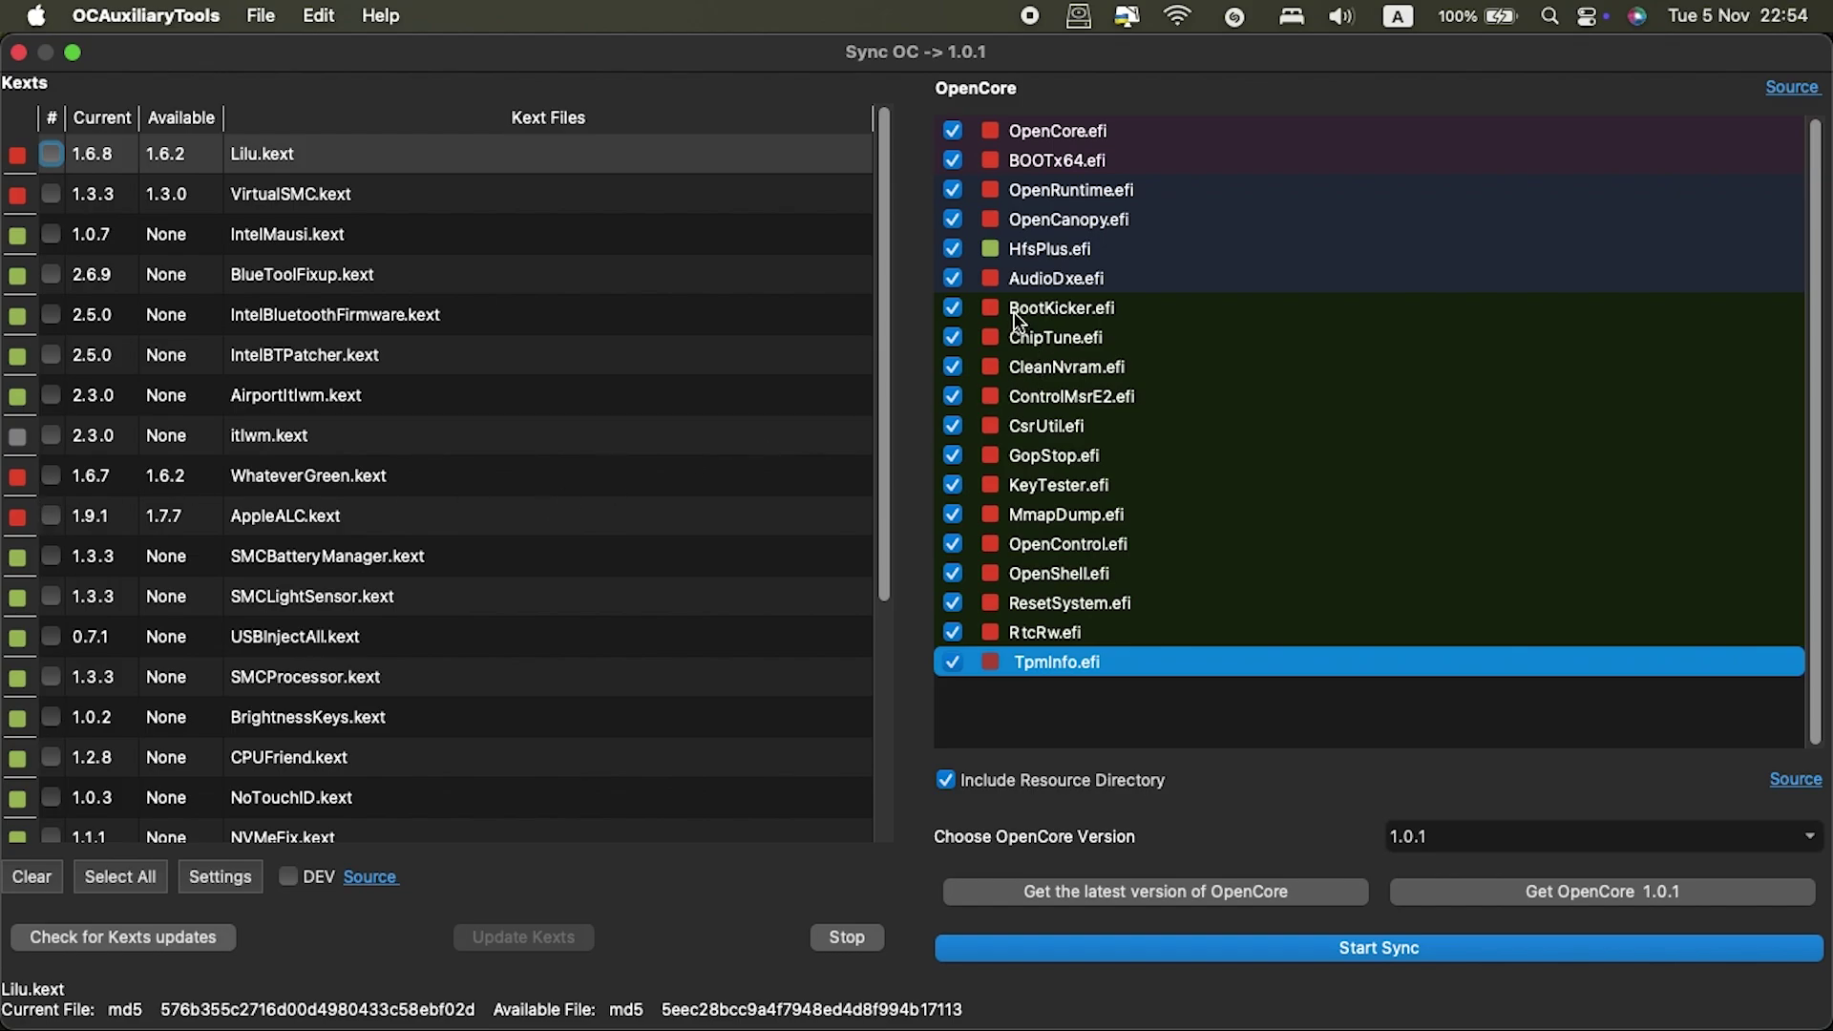
scroll(728, 511, down, 5)
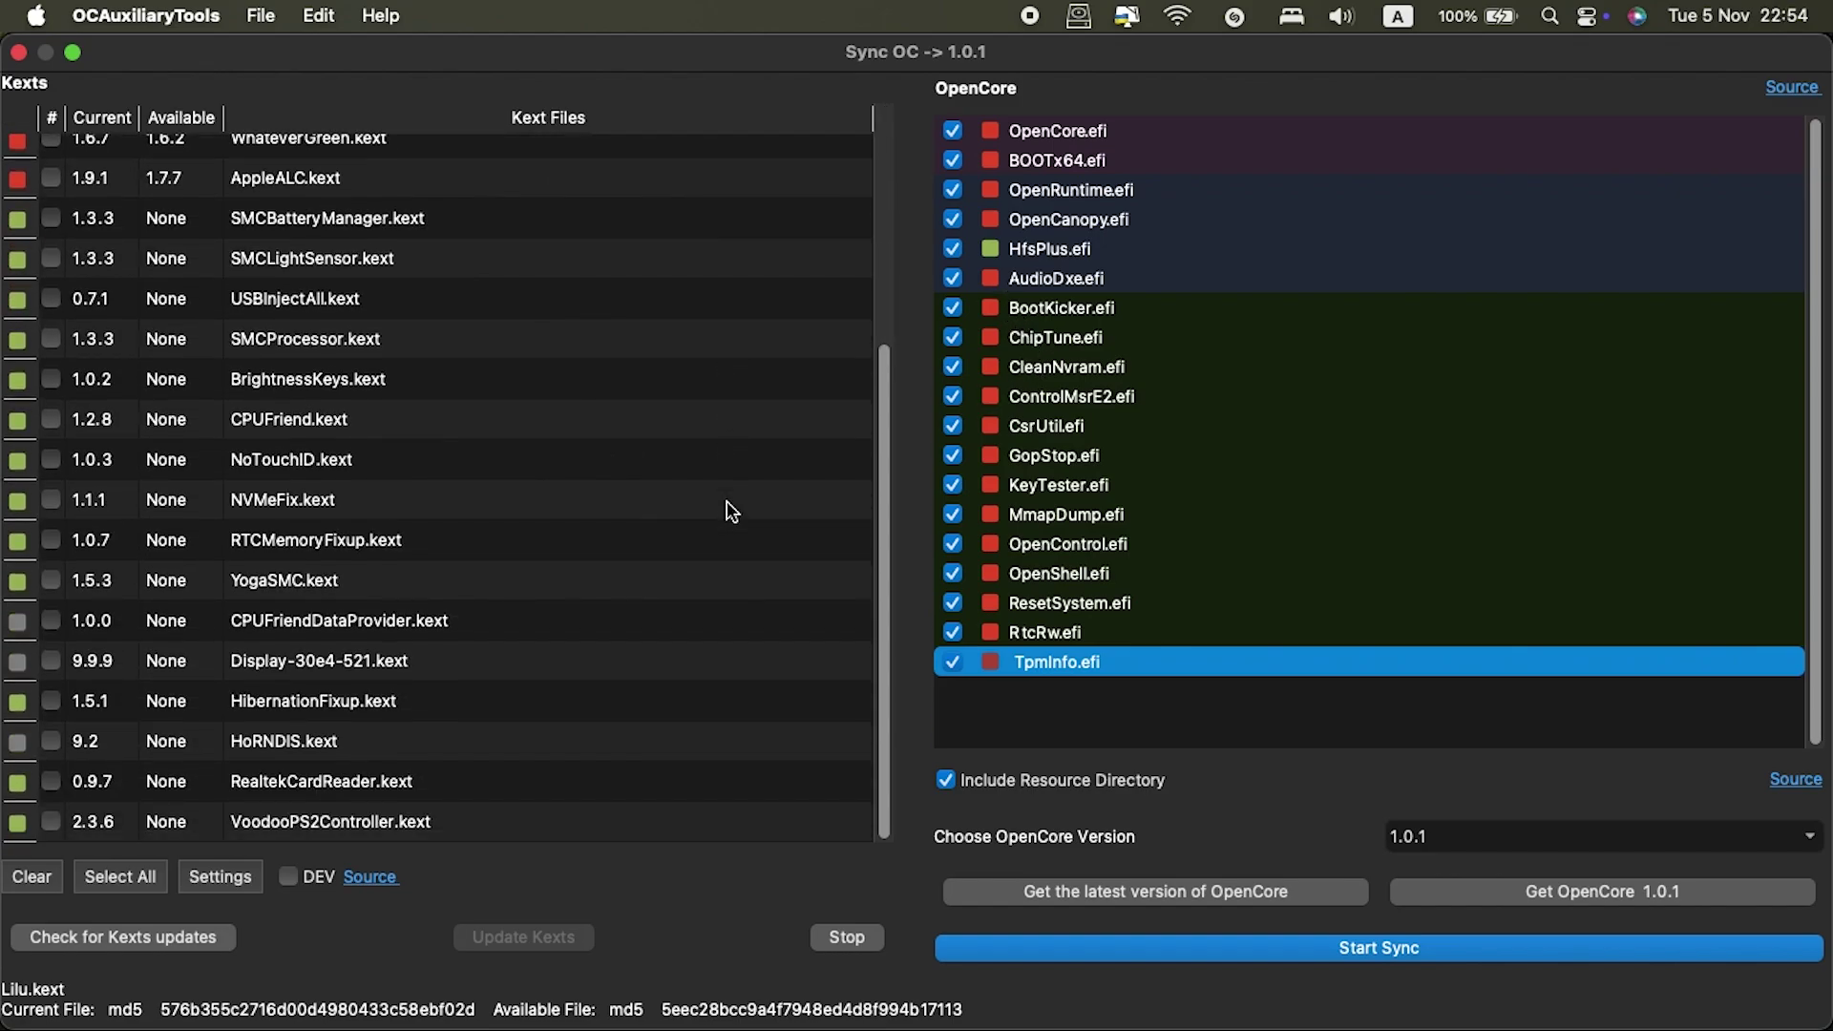
scroll(730, 512, up, 5)
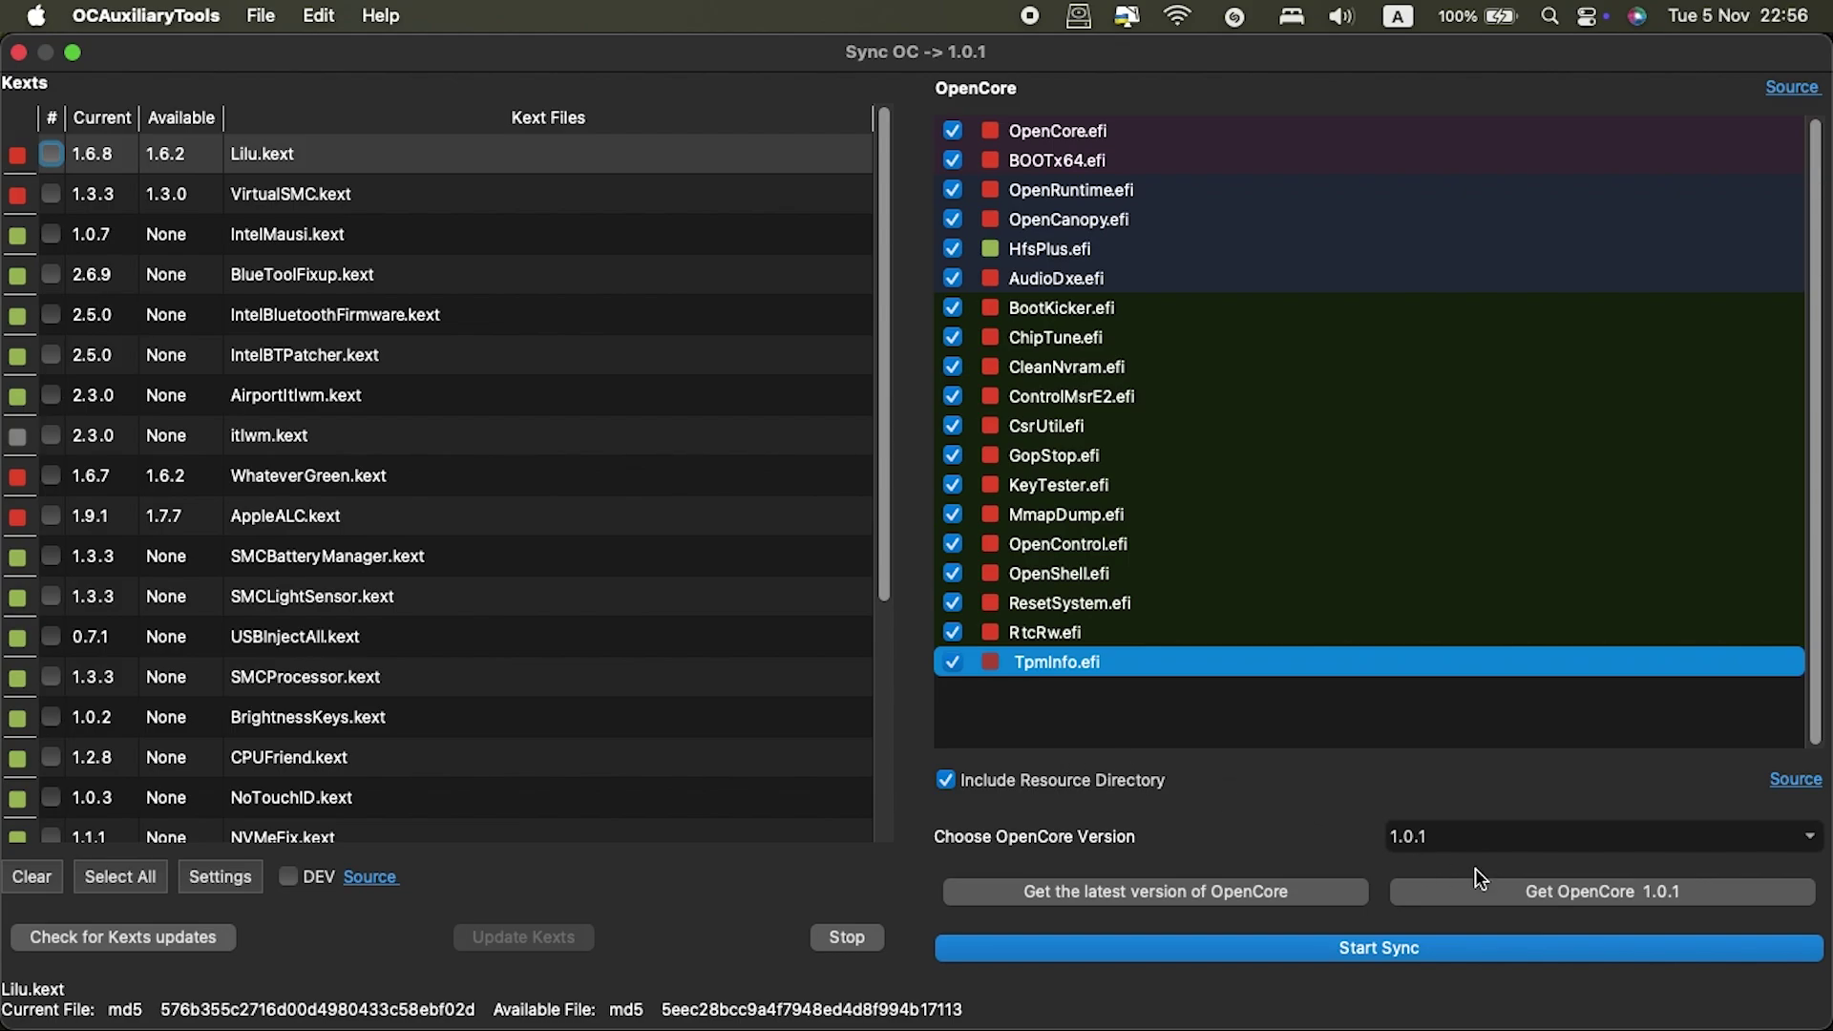
click(1623, 853)
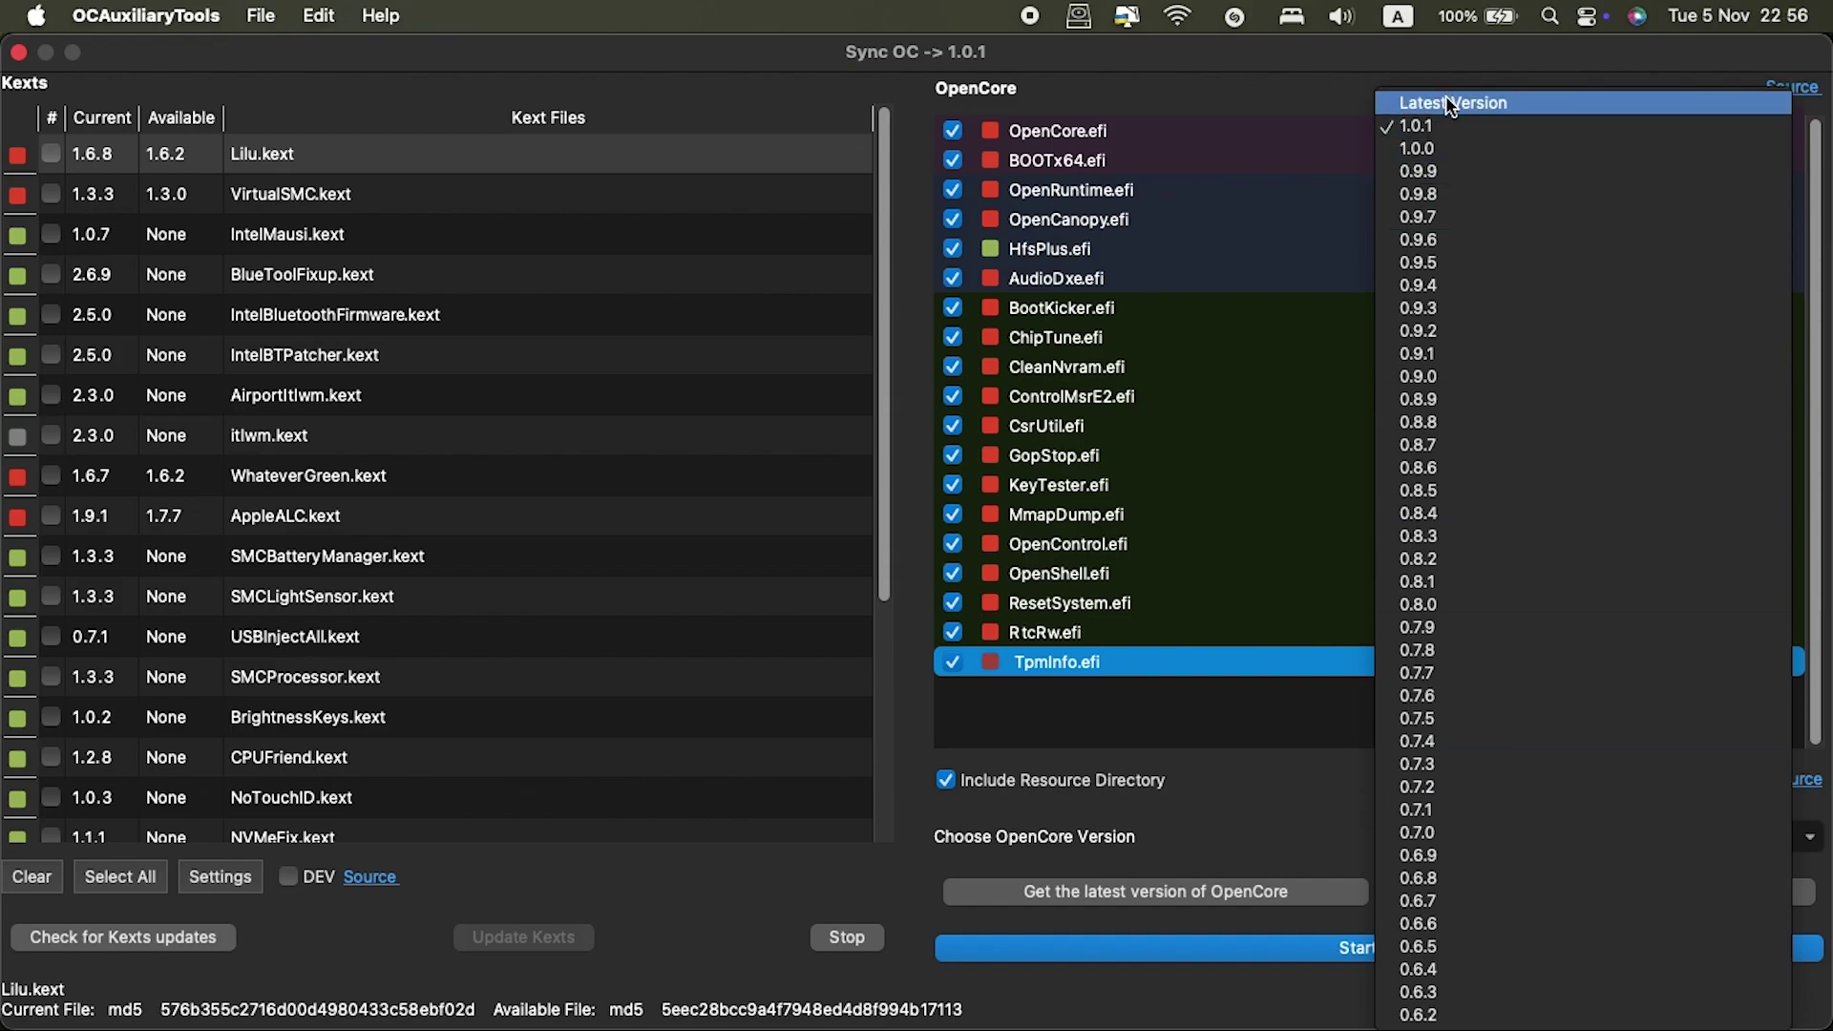
Step: Download the latest OpenCore release, 1.0.2, into the database and acknowledge the success message
click(1469, 103)
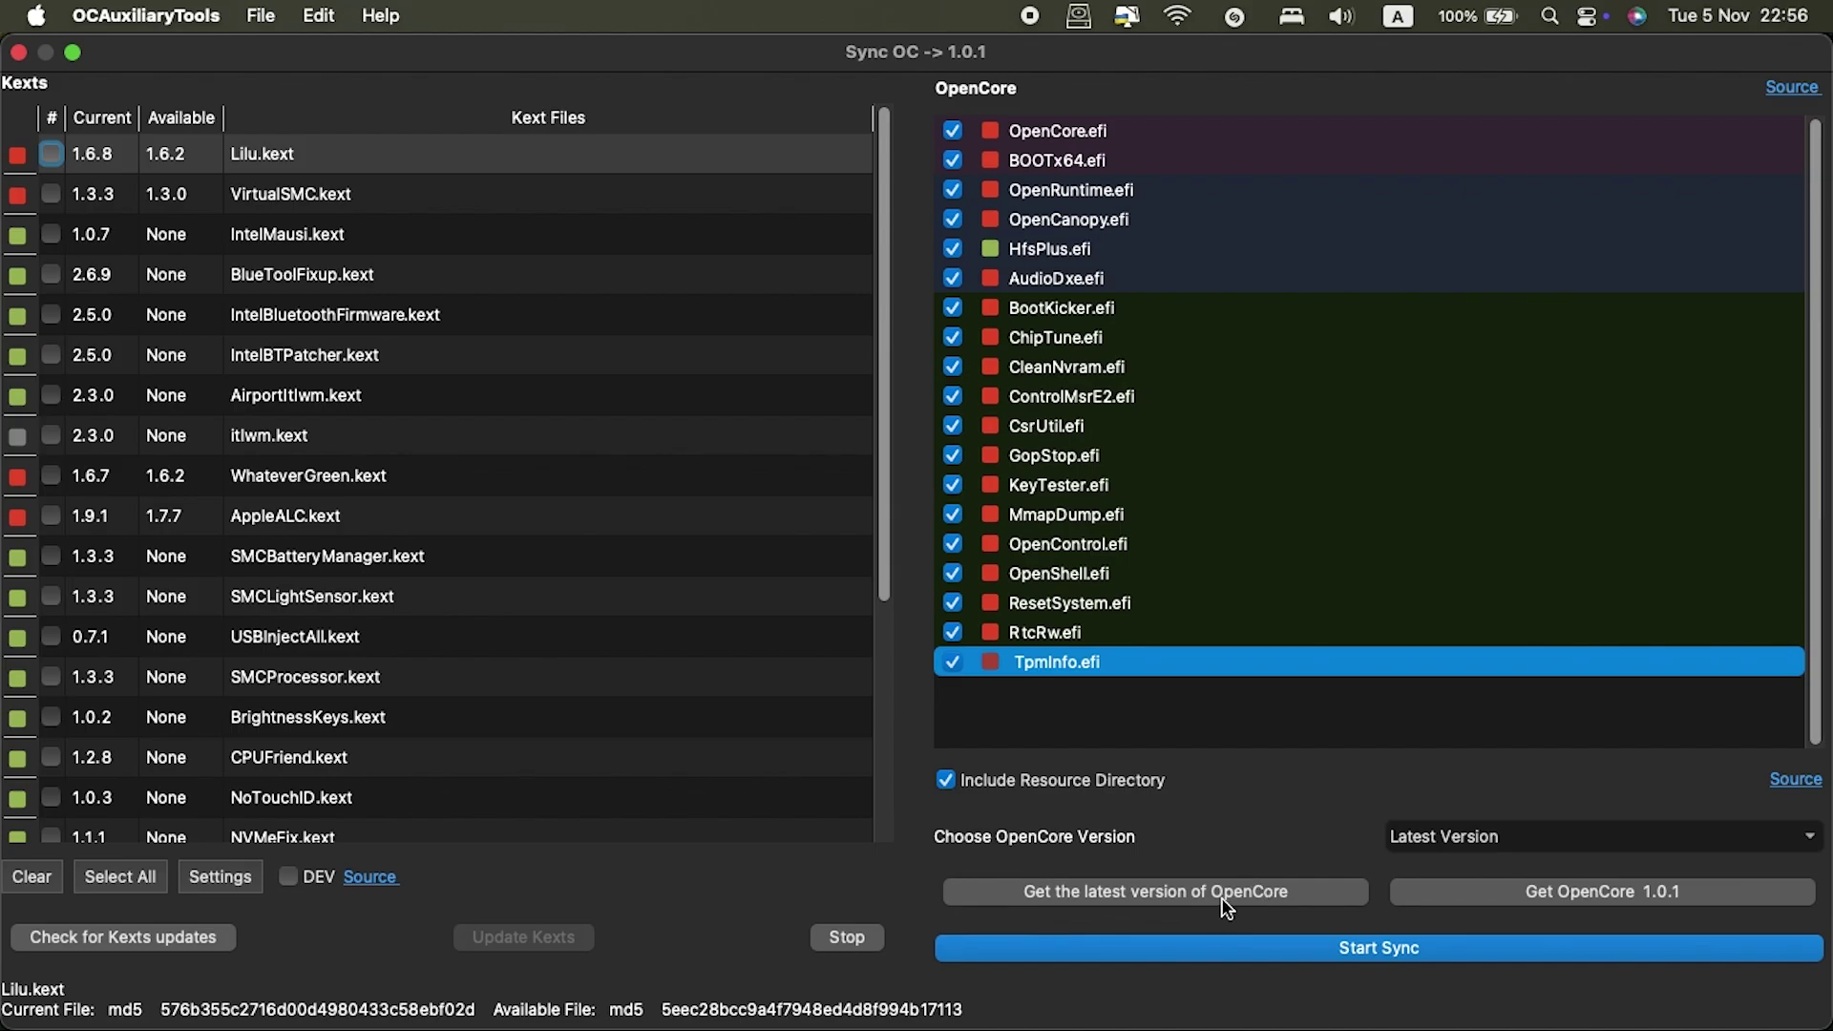
click(1241, 896)
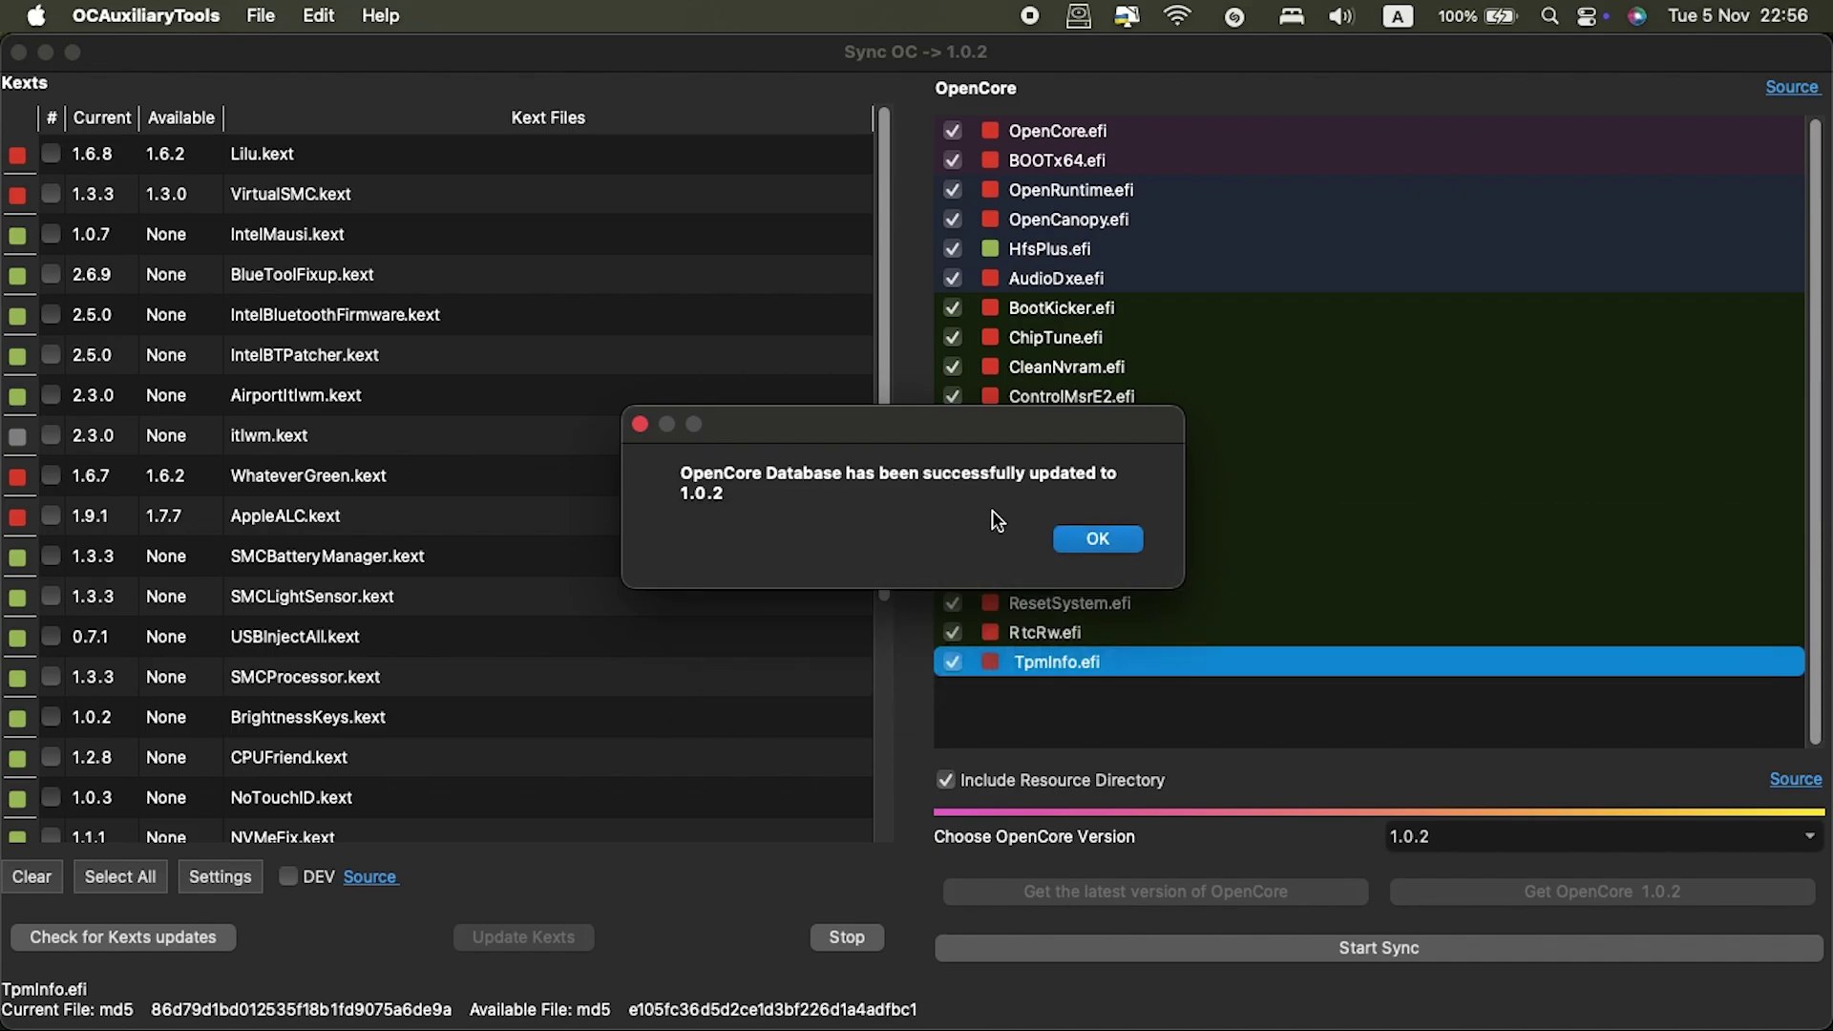
click(1098, 539)
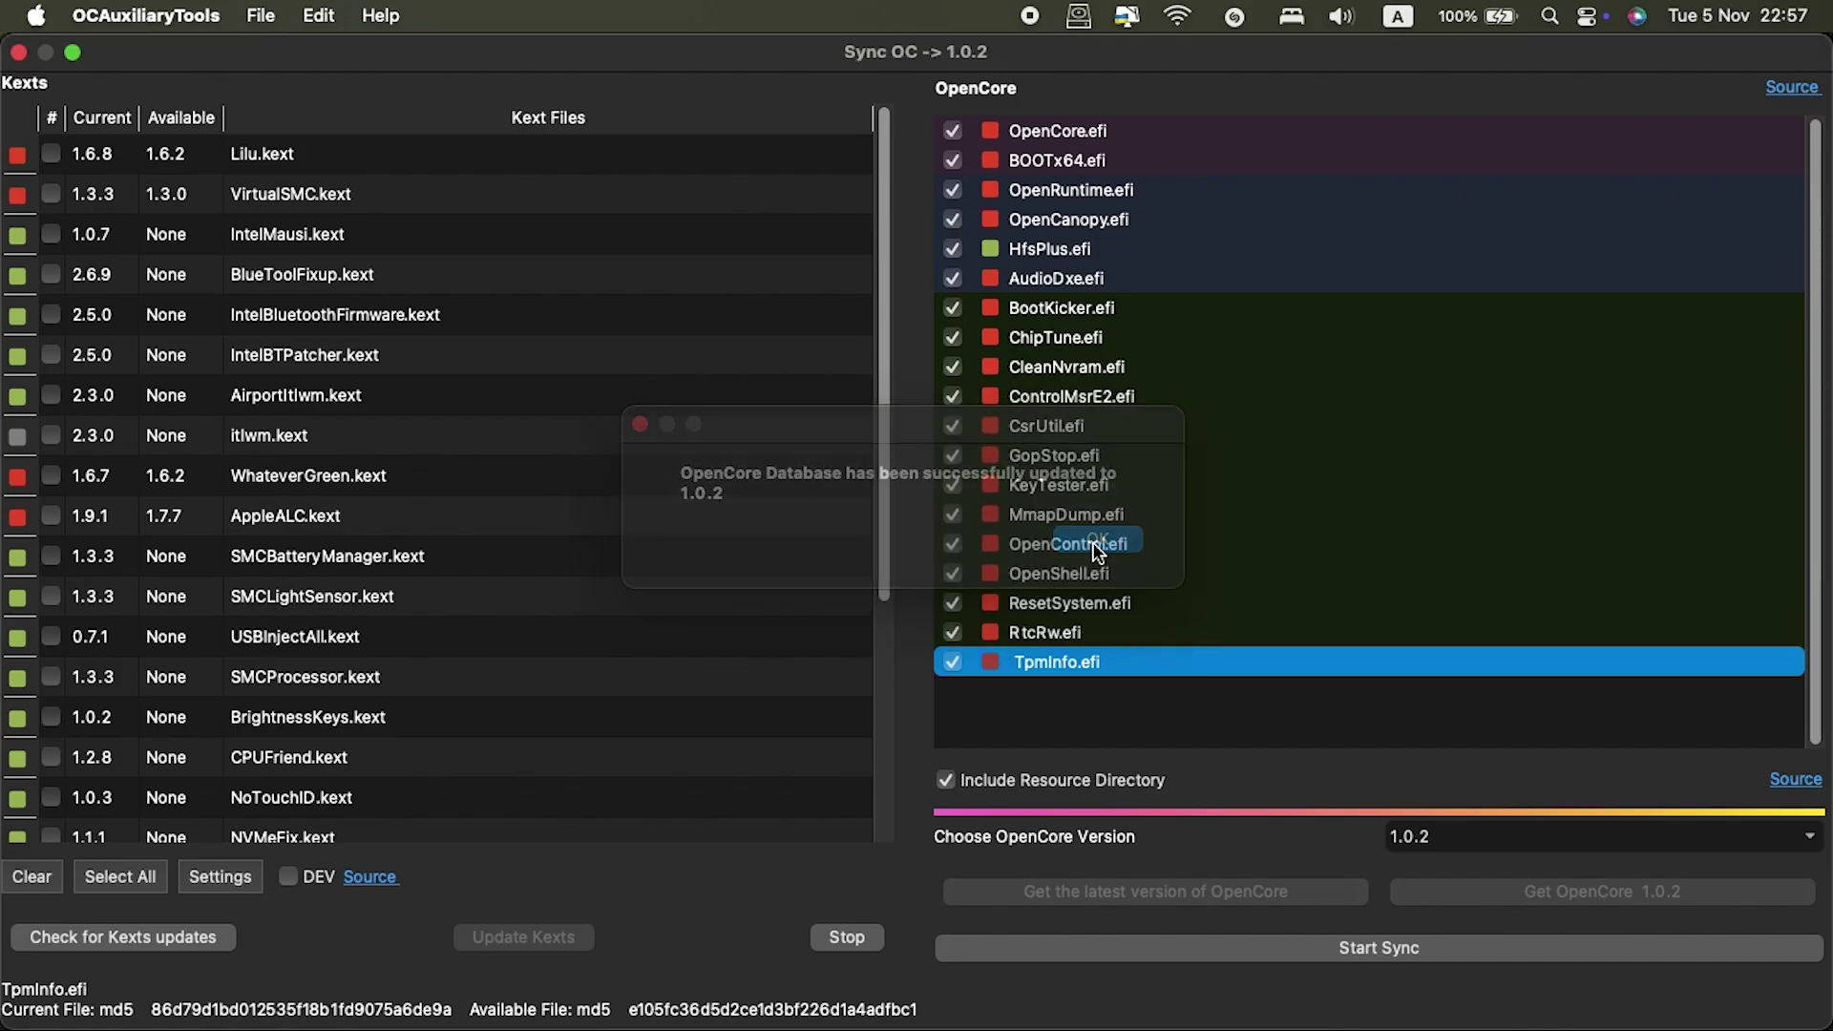
Step: Tick Lilu, VirtualSMC and AppleALC for updating, then check online for newer kext versions
click(52, 156)
click(53, 194)
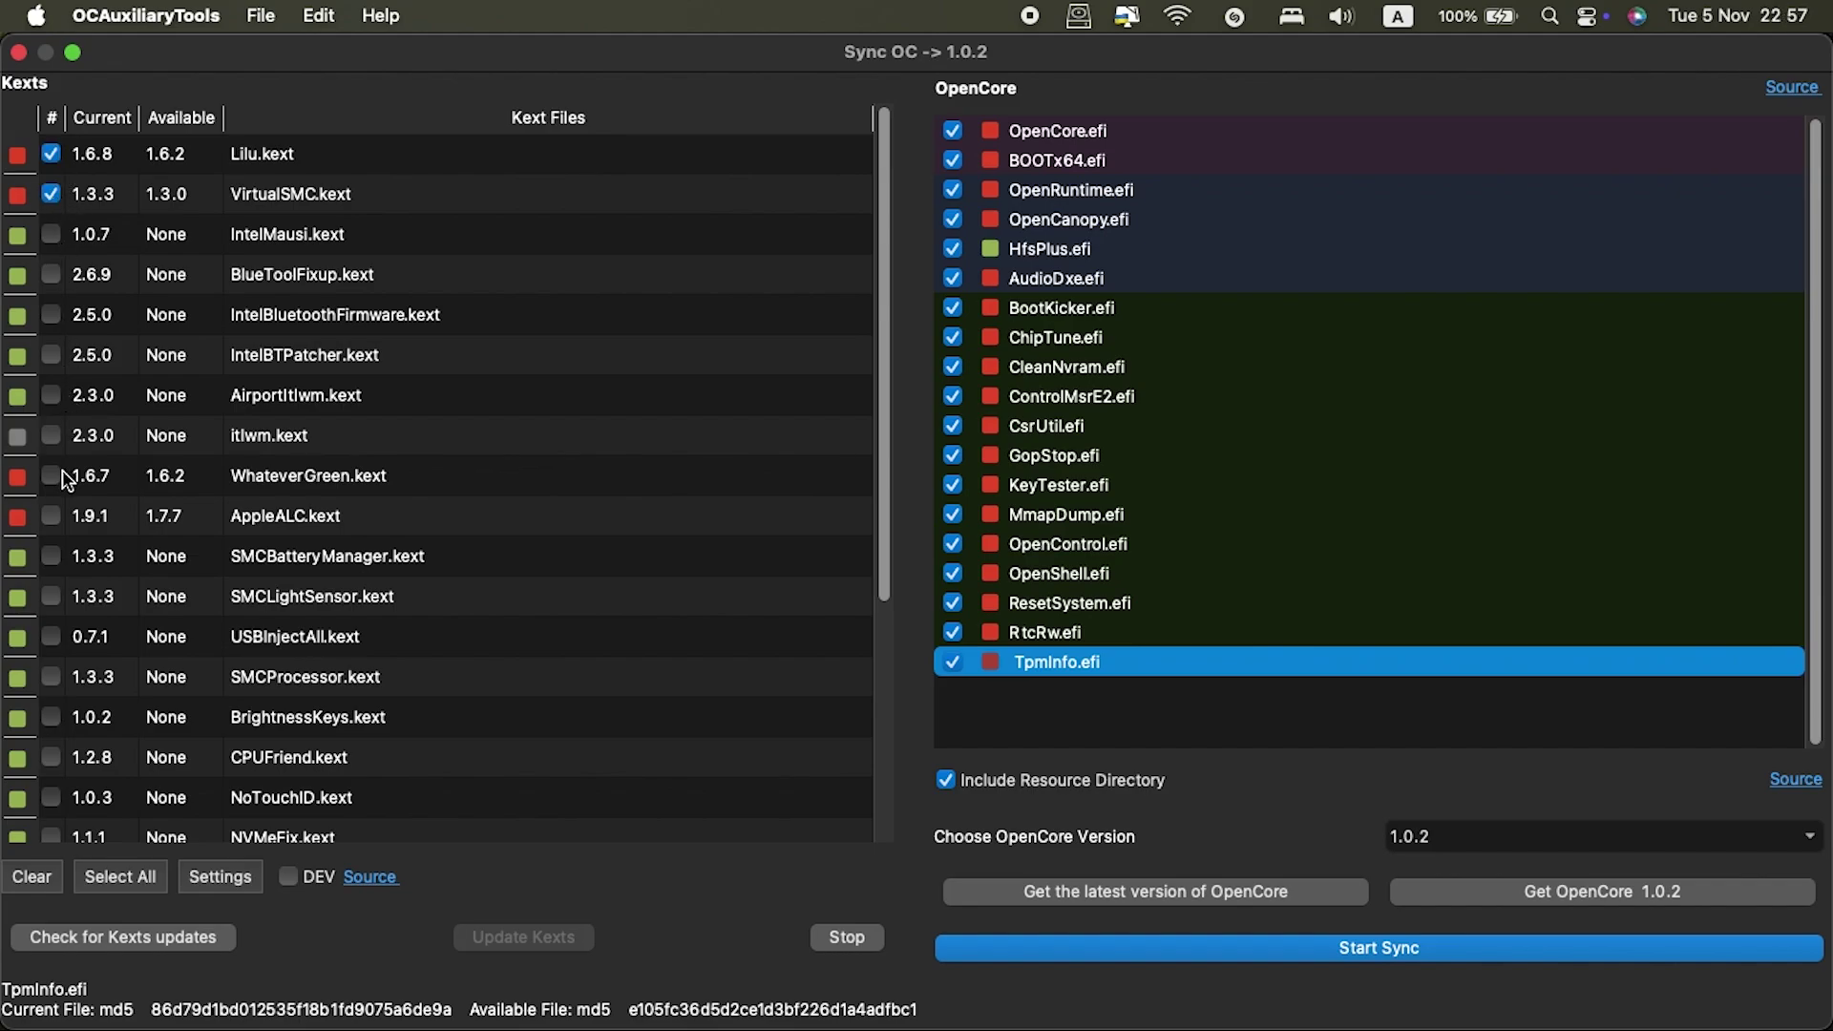
click(52, 516)
scroll(203, 522, down, 5)
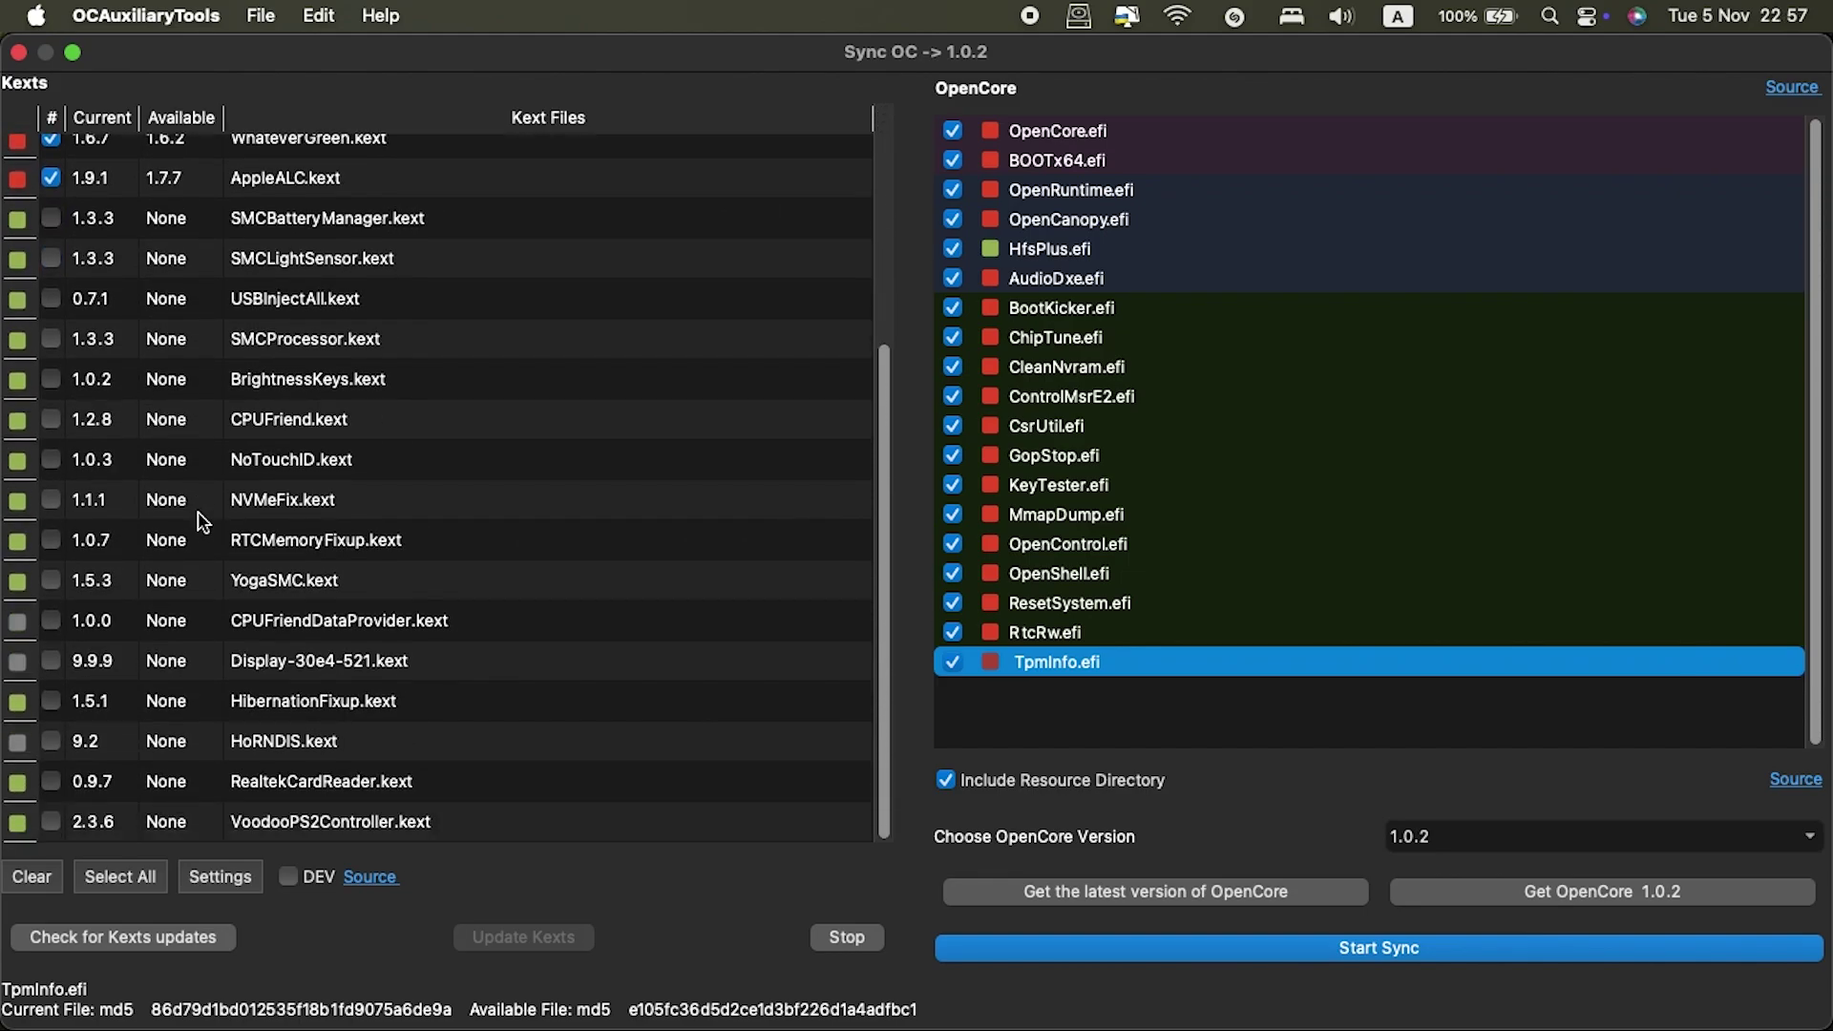
scroll(198, 510, up, 5)
click(998, 134)
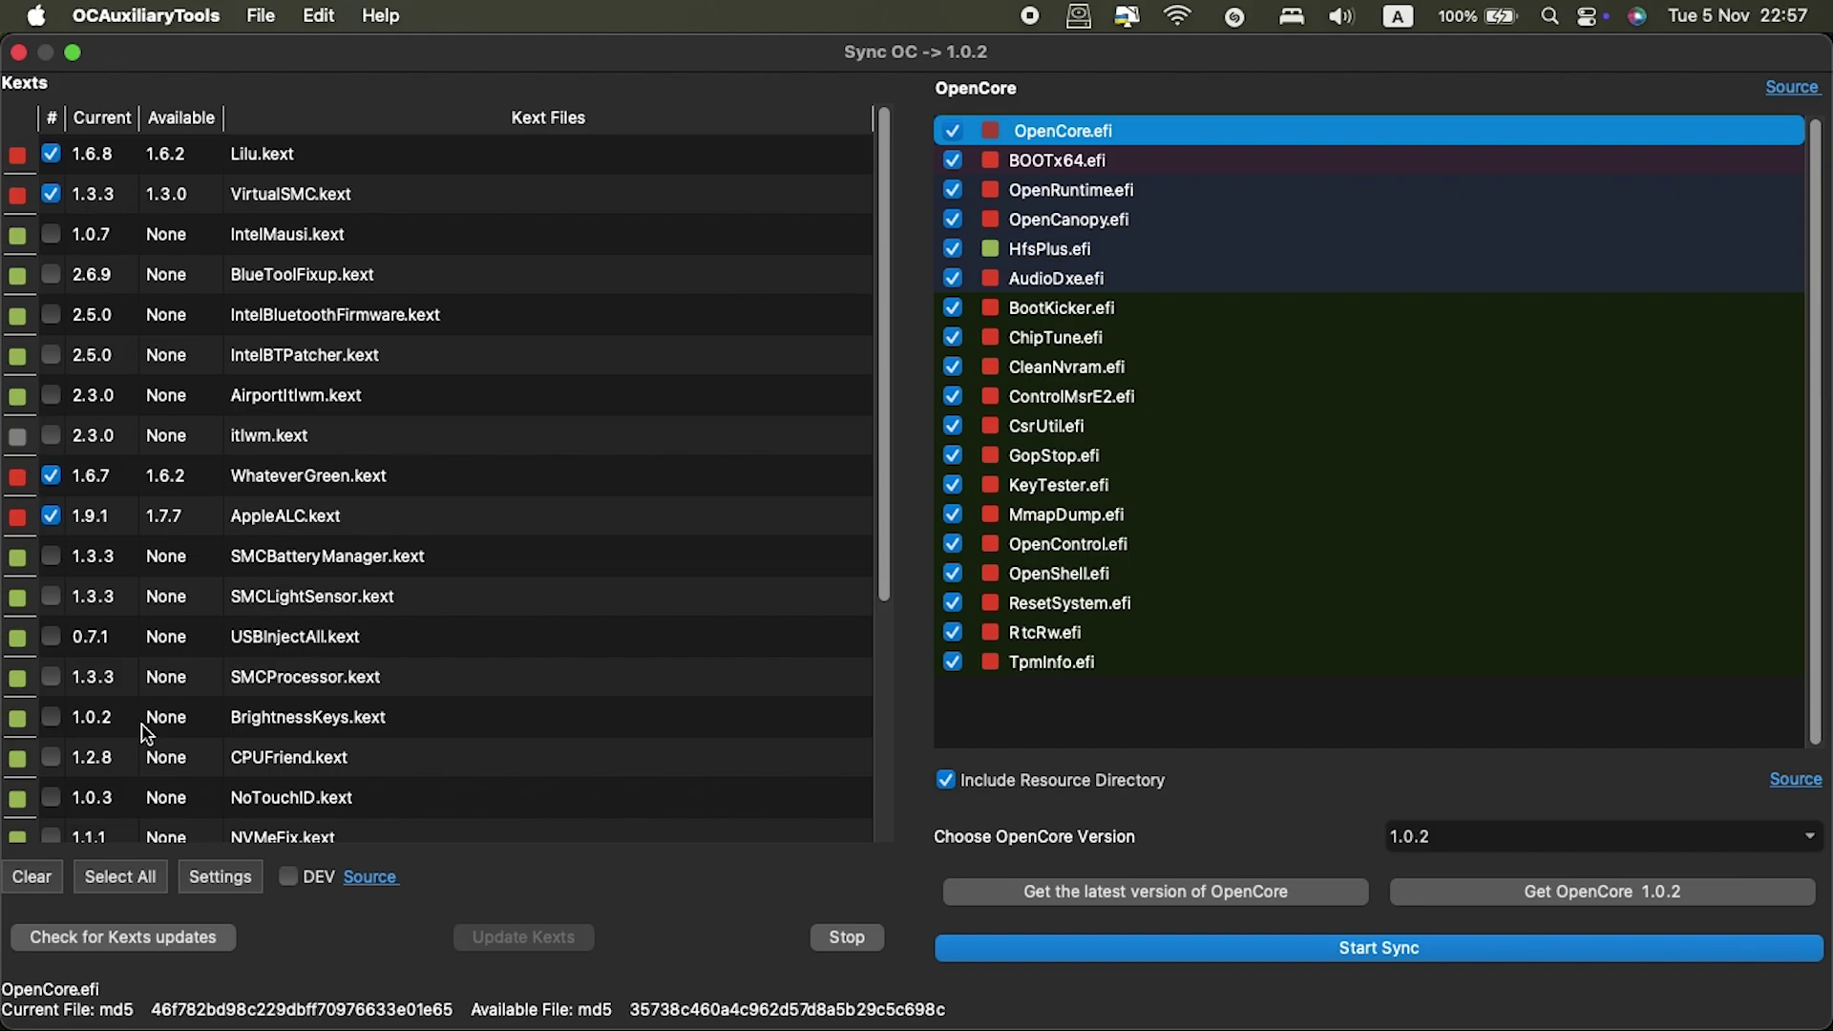
click(125, 941)
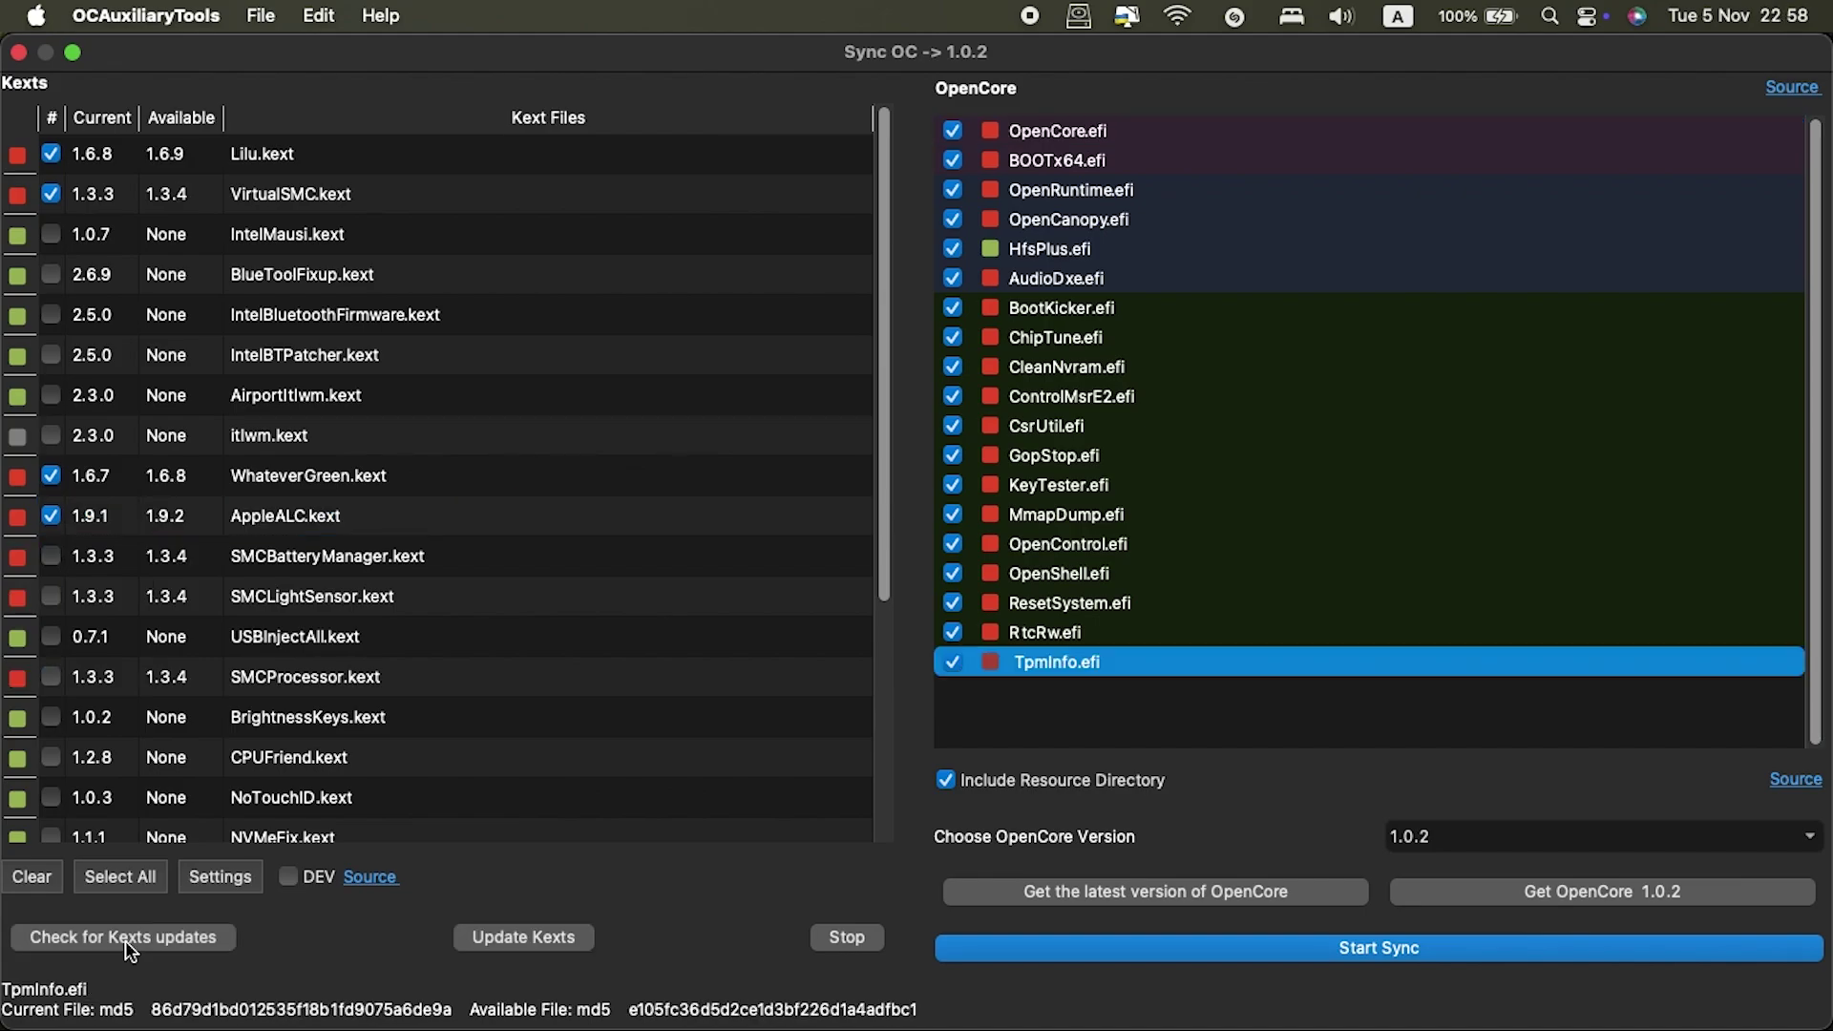
Step: Also tick SMCLightSensor and SMCBatteryManager so every outdated kext is marked
scroll(185, 803, down, 4)
scroll(195, 771, up, 1)
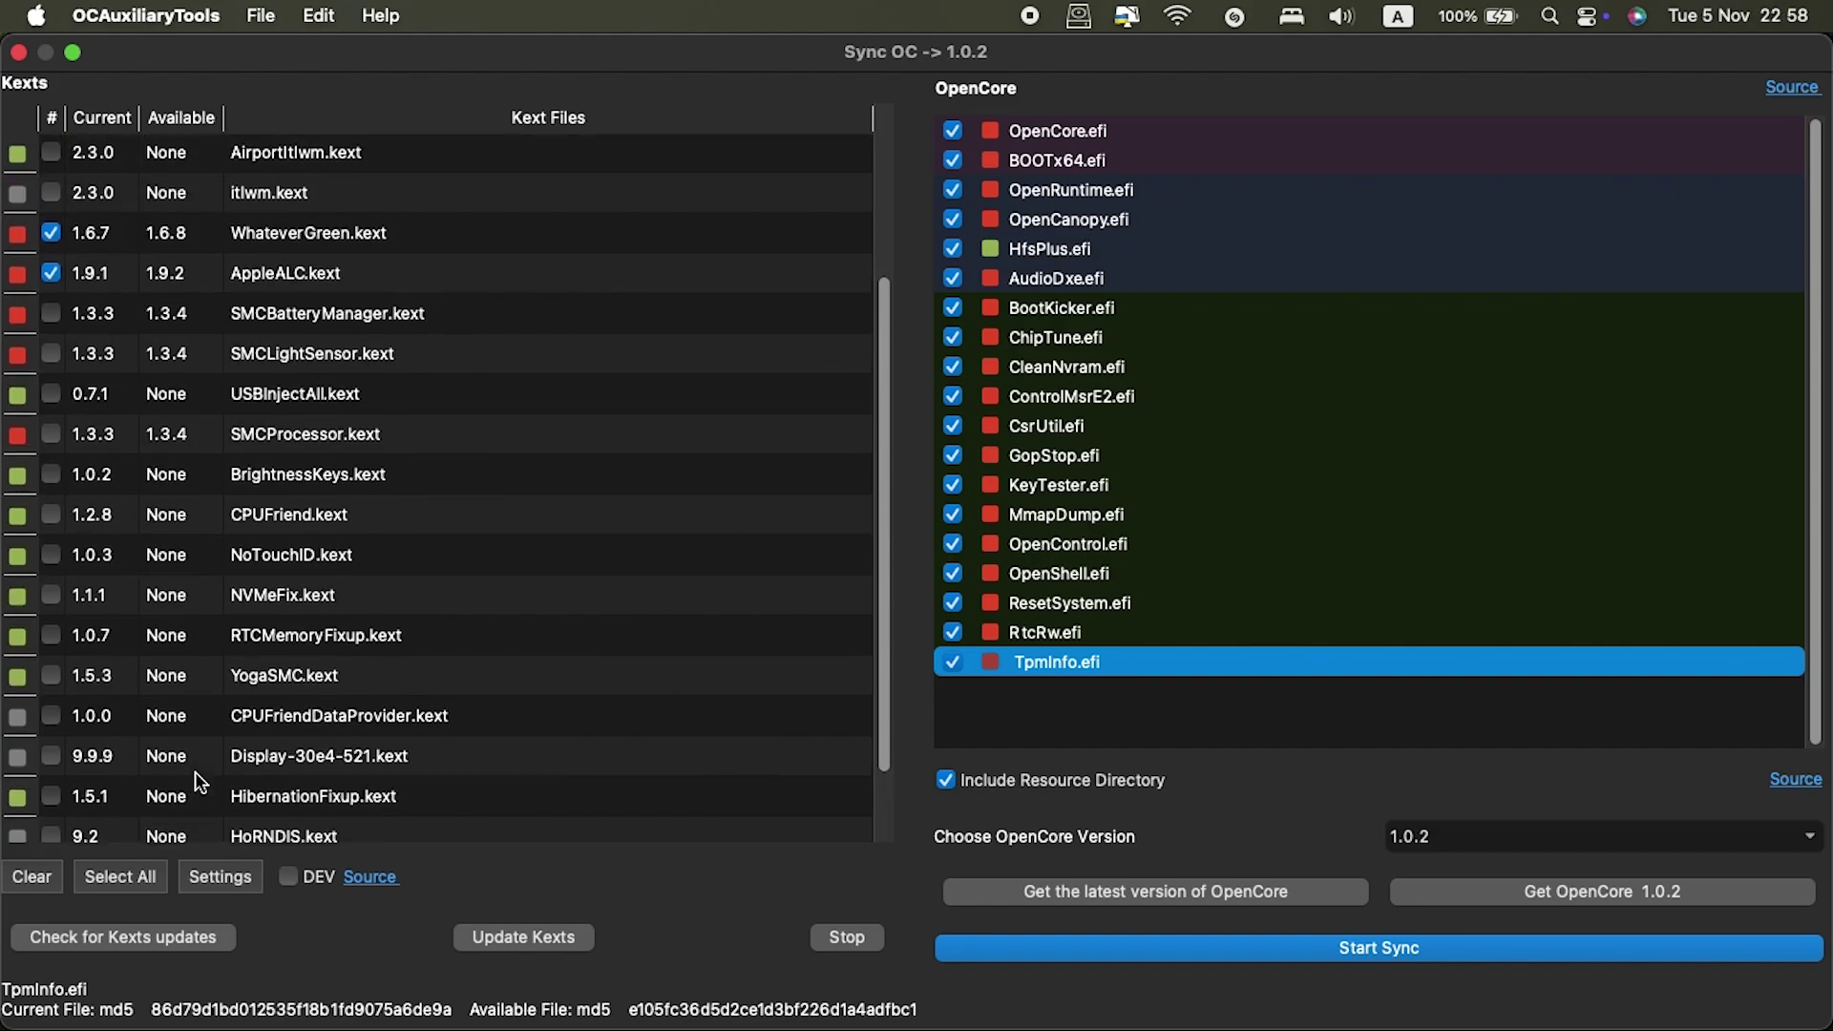
scroll(199, 780, down, 3)
scroll(199, 781, up, 4)
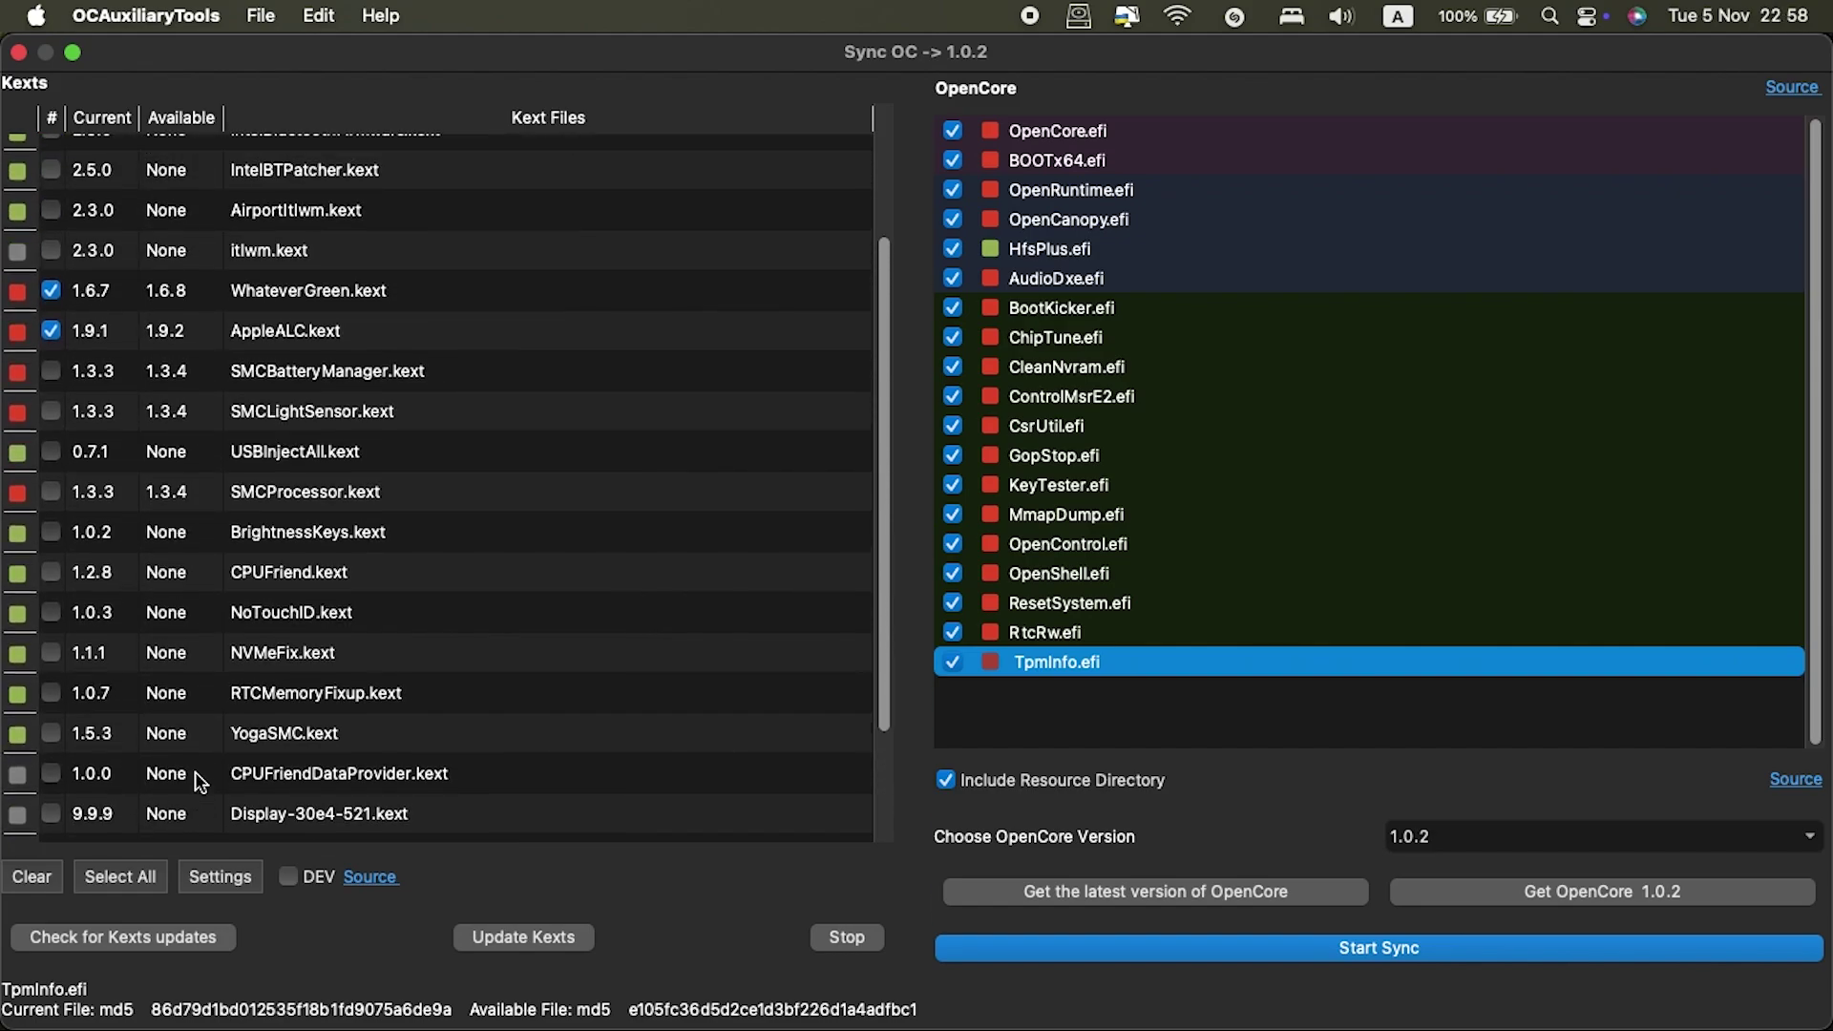
click(51, 419)
click(51, 380)
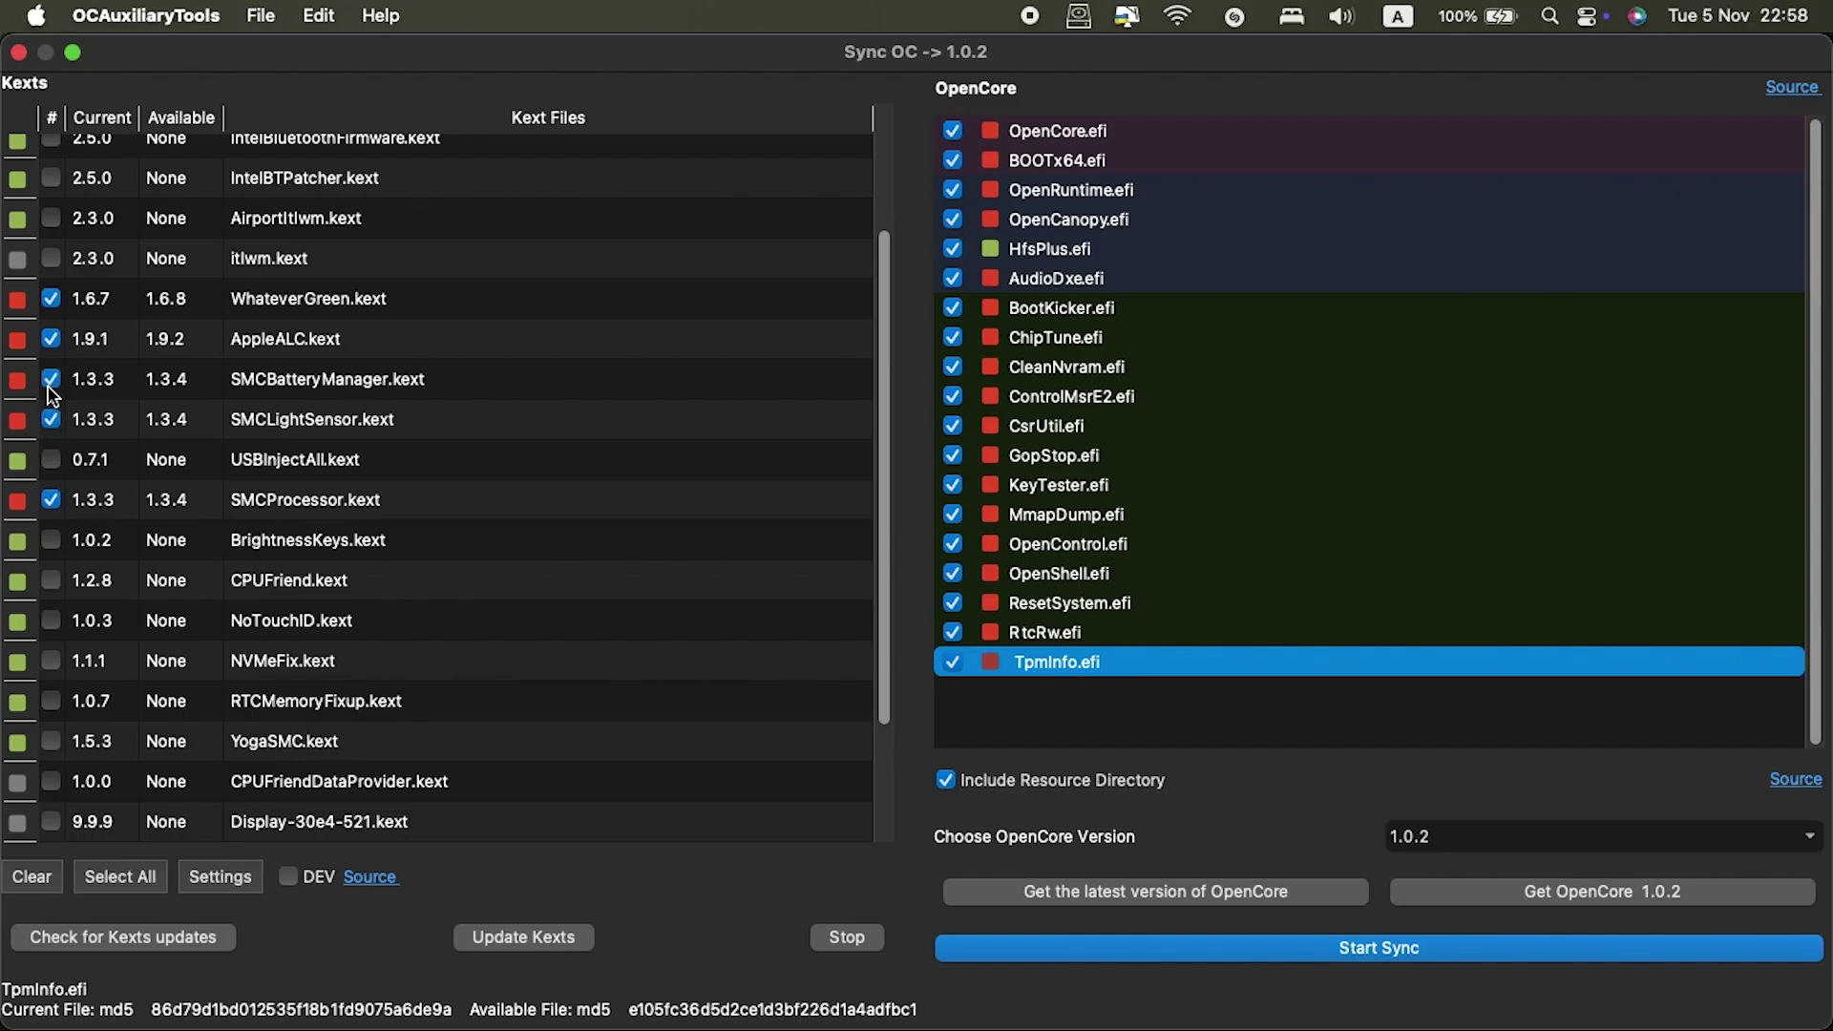
scroll(100, 339, up, 4)
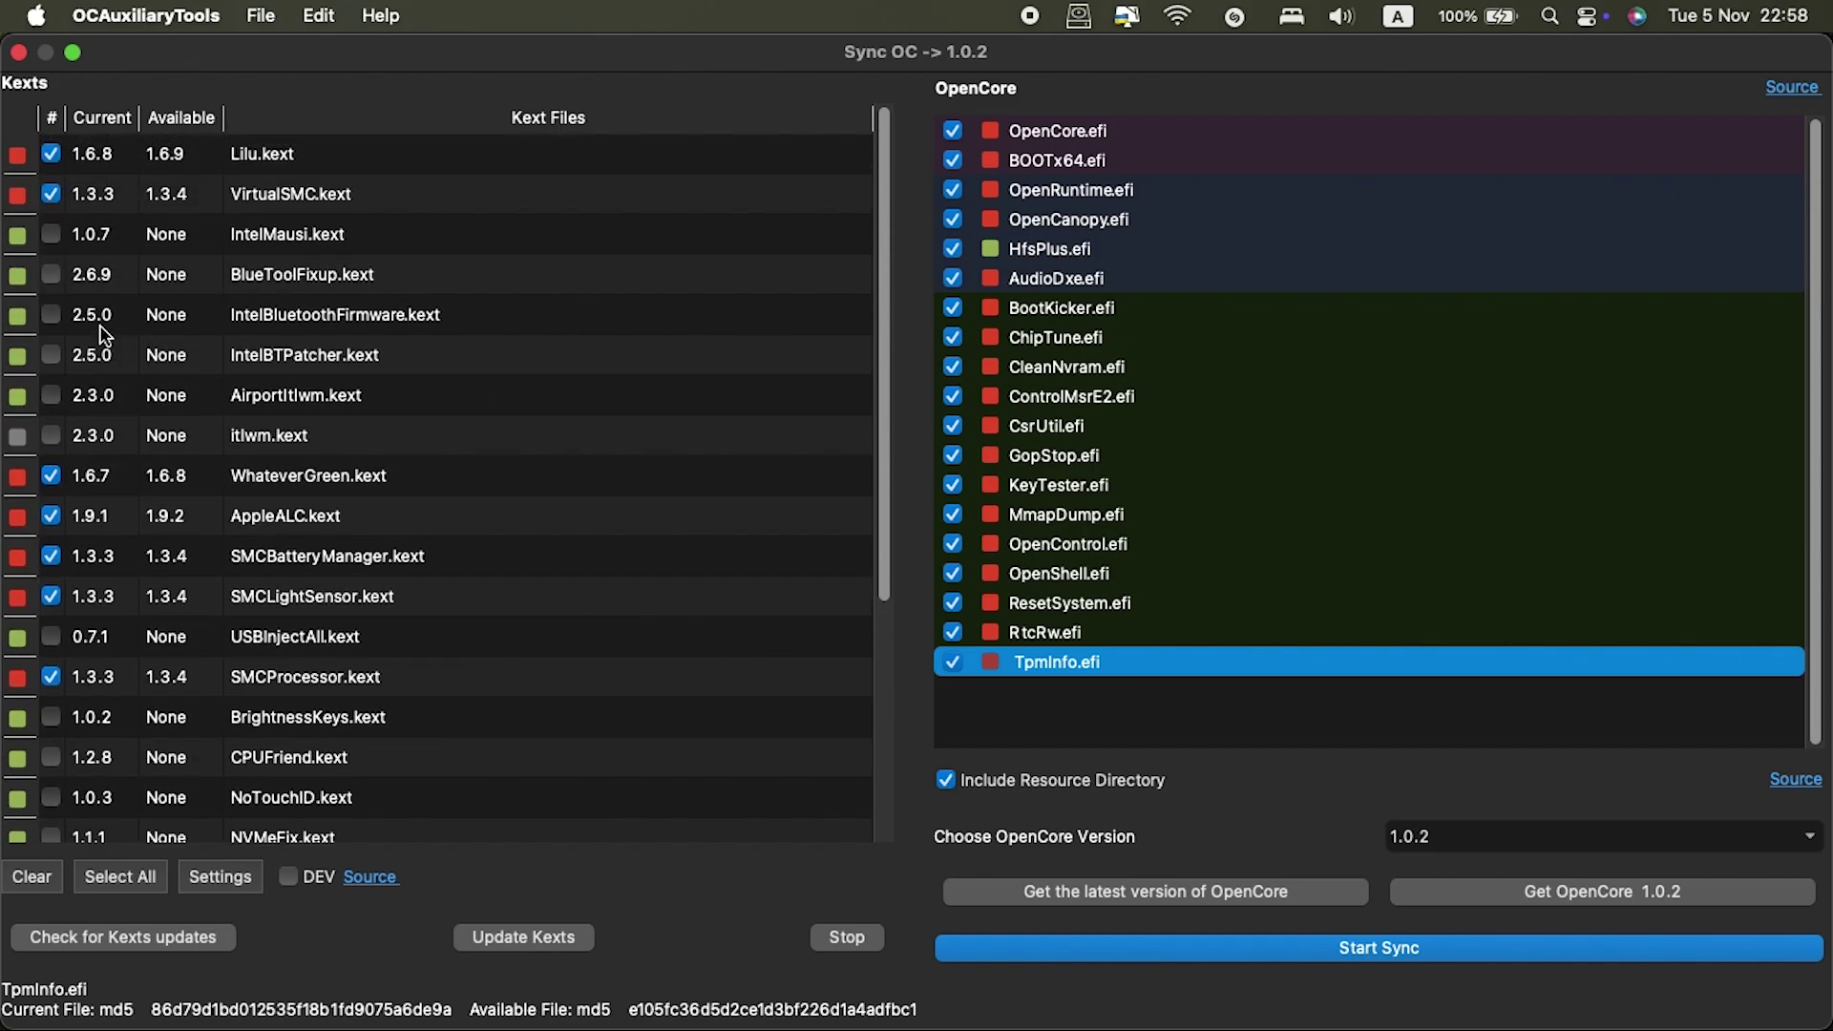
Step: Update the checked kexts to their available versions
click(519, 941)
scroll(570, 492, down, 3)
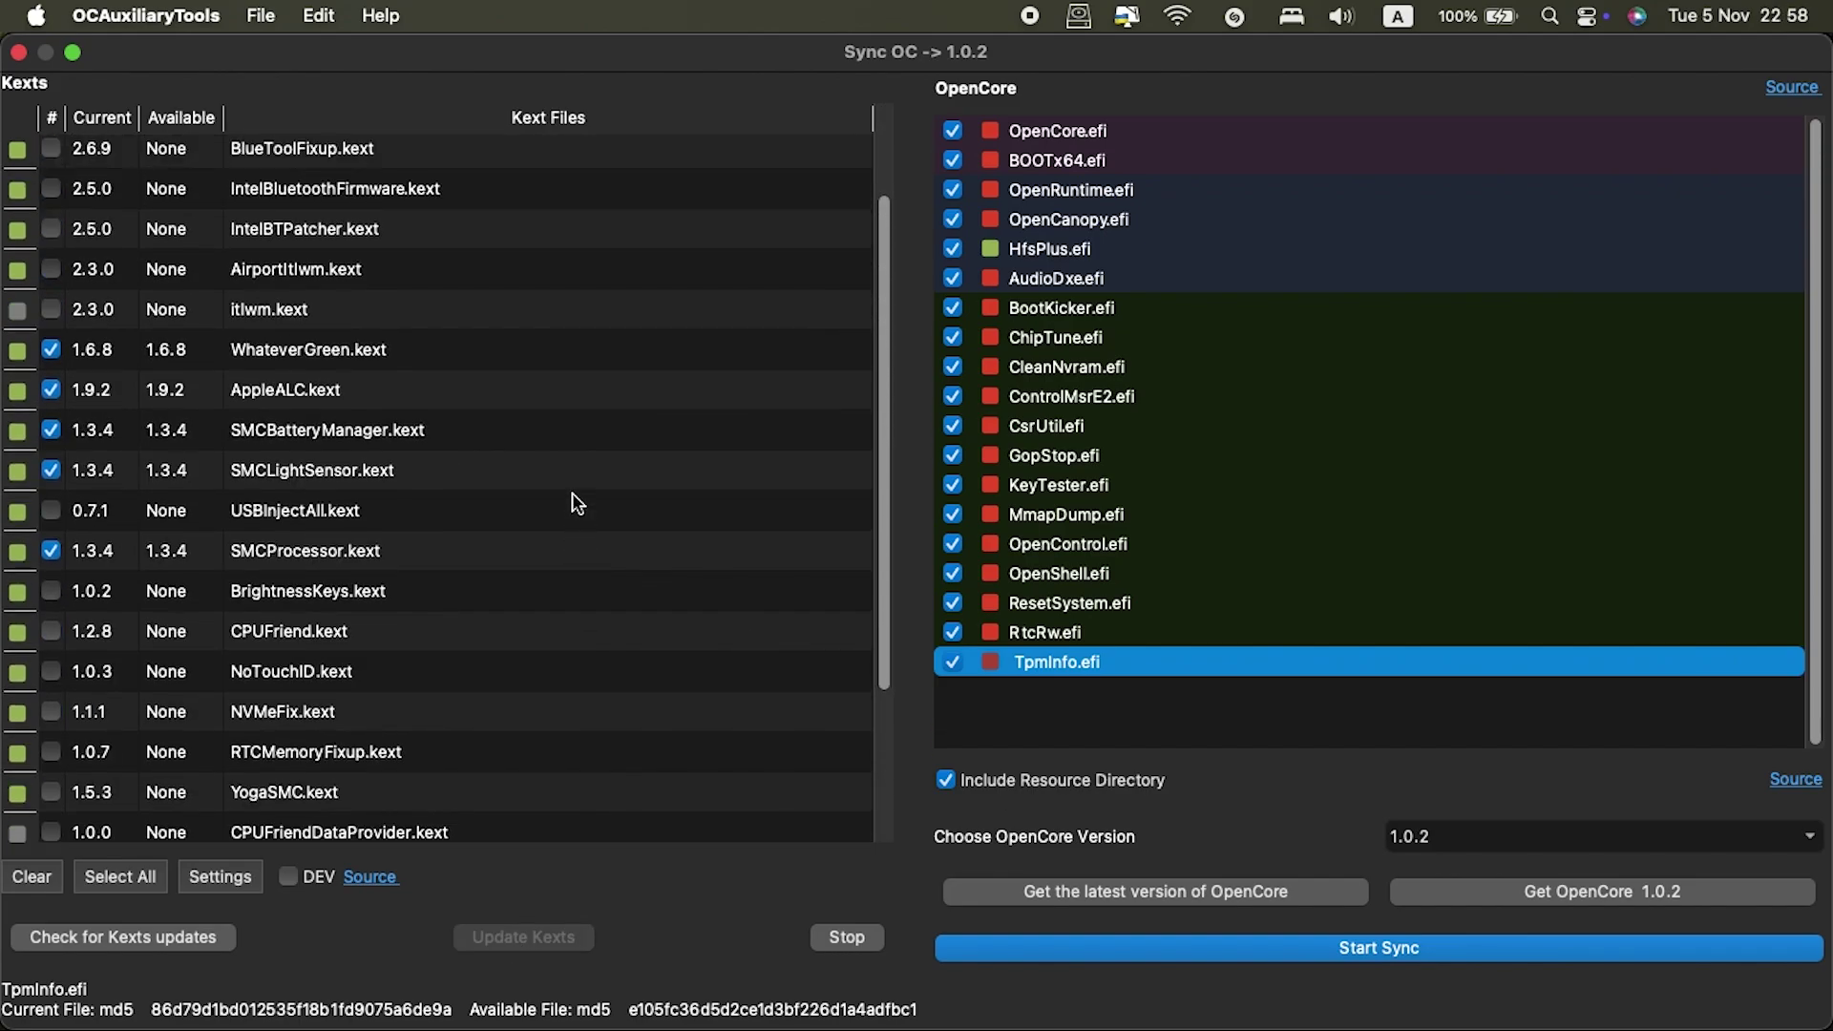
scroll(572, 497, up, 3)
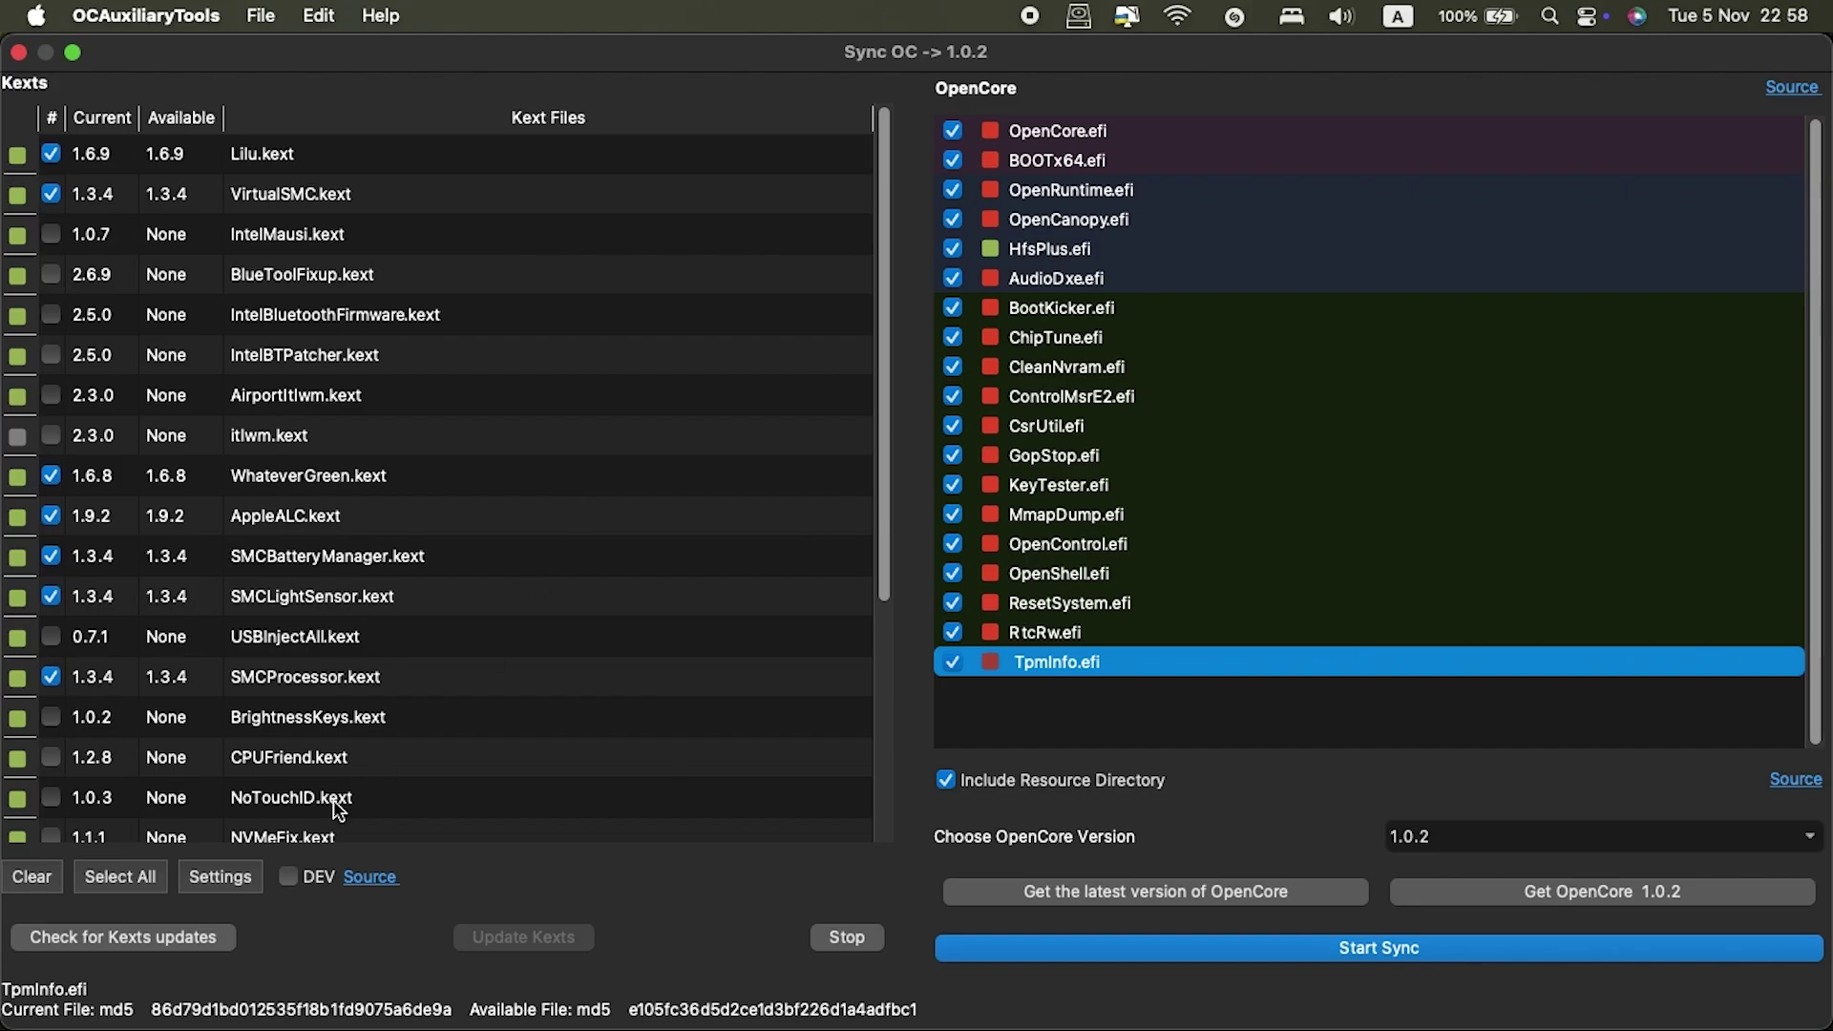
Step: Recheck for kext updates, then sync the config to OpenCore 1.0.2
click(155, 937)
scroll(357, 500, down, 8)
scroll(357, 500, up, 8)
click(1187, 948)
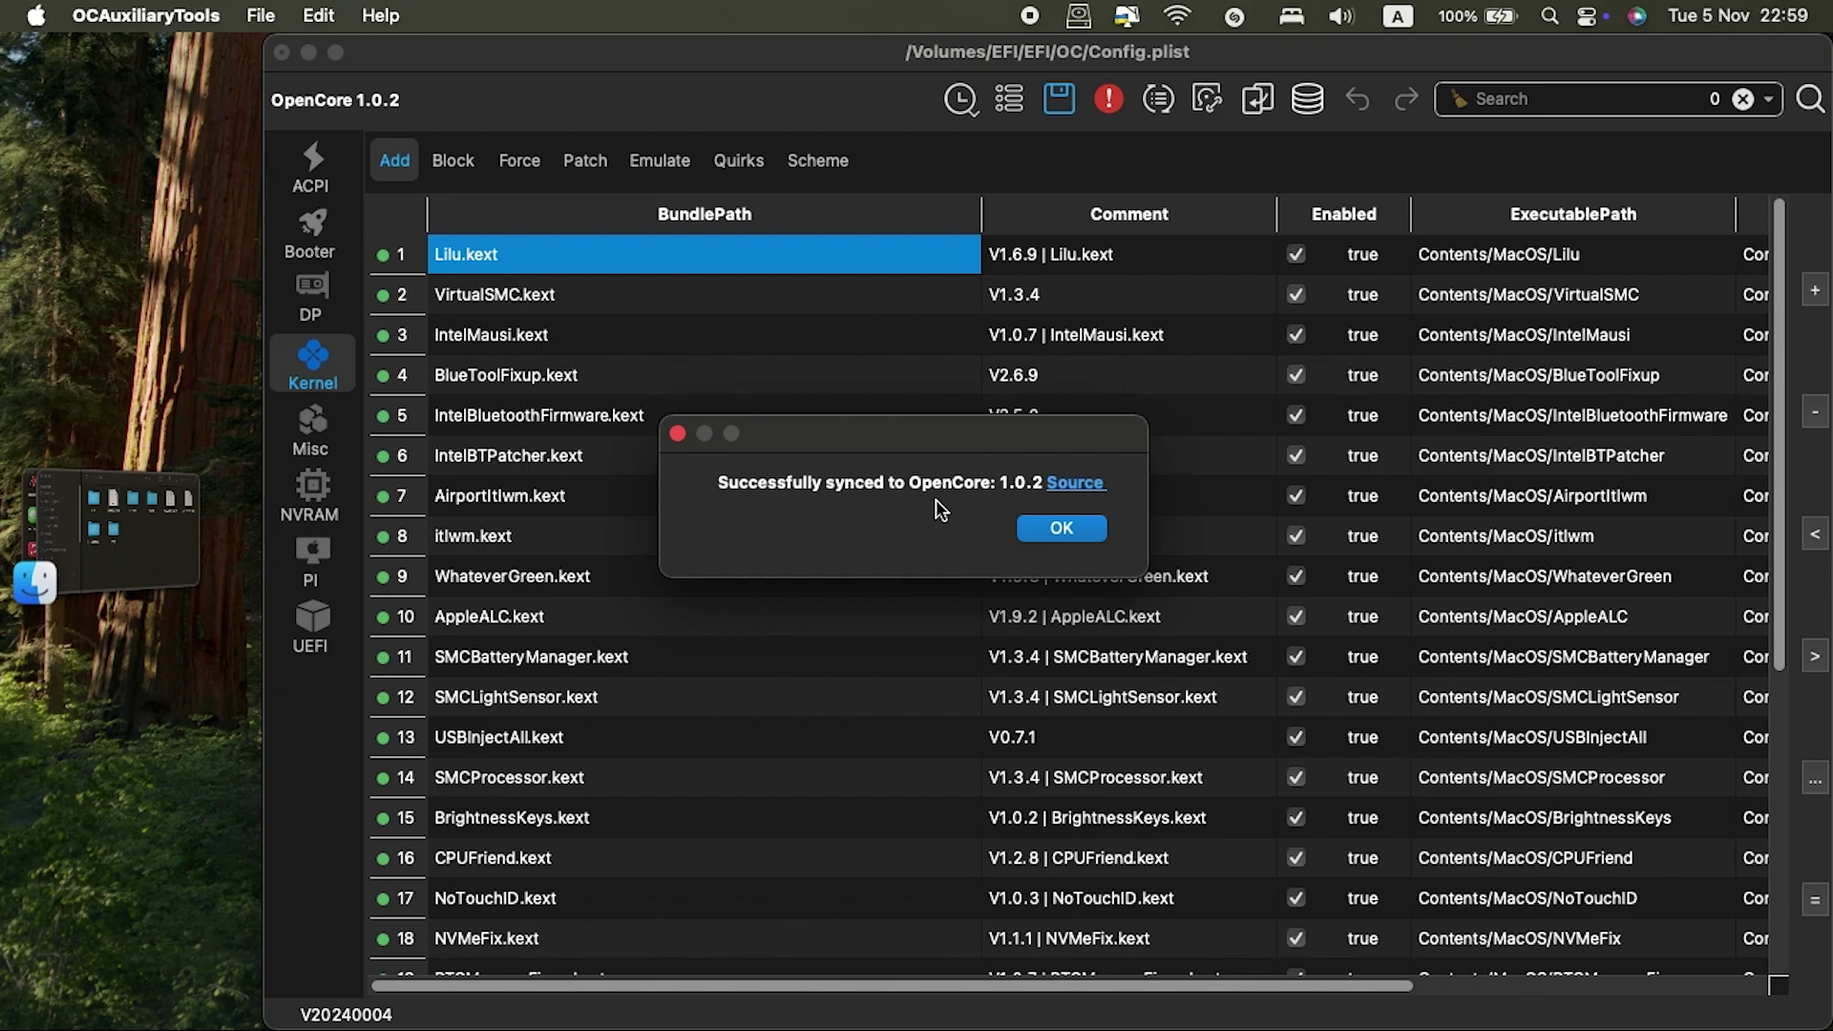
Step: Acknowledge the sync success, save Config.plist, and close the issue-free OC Validate report
click(1059, 528)
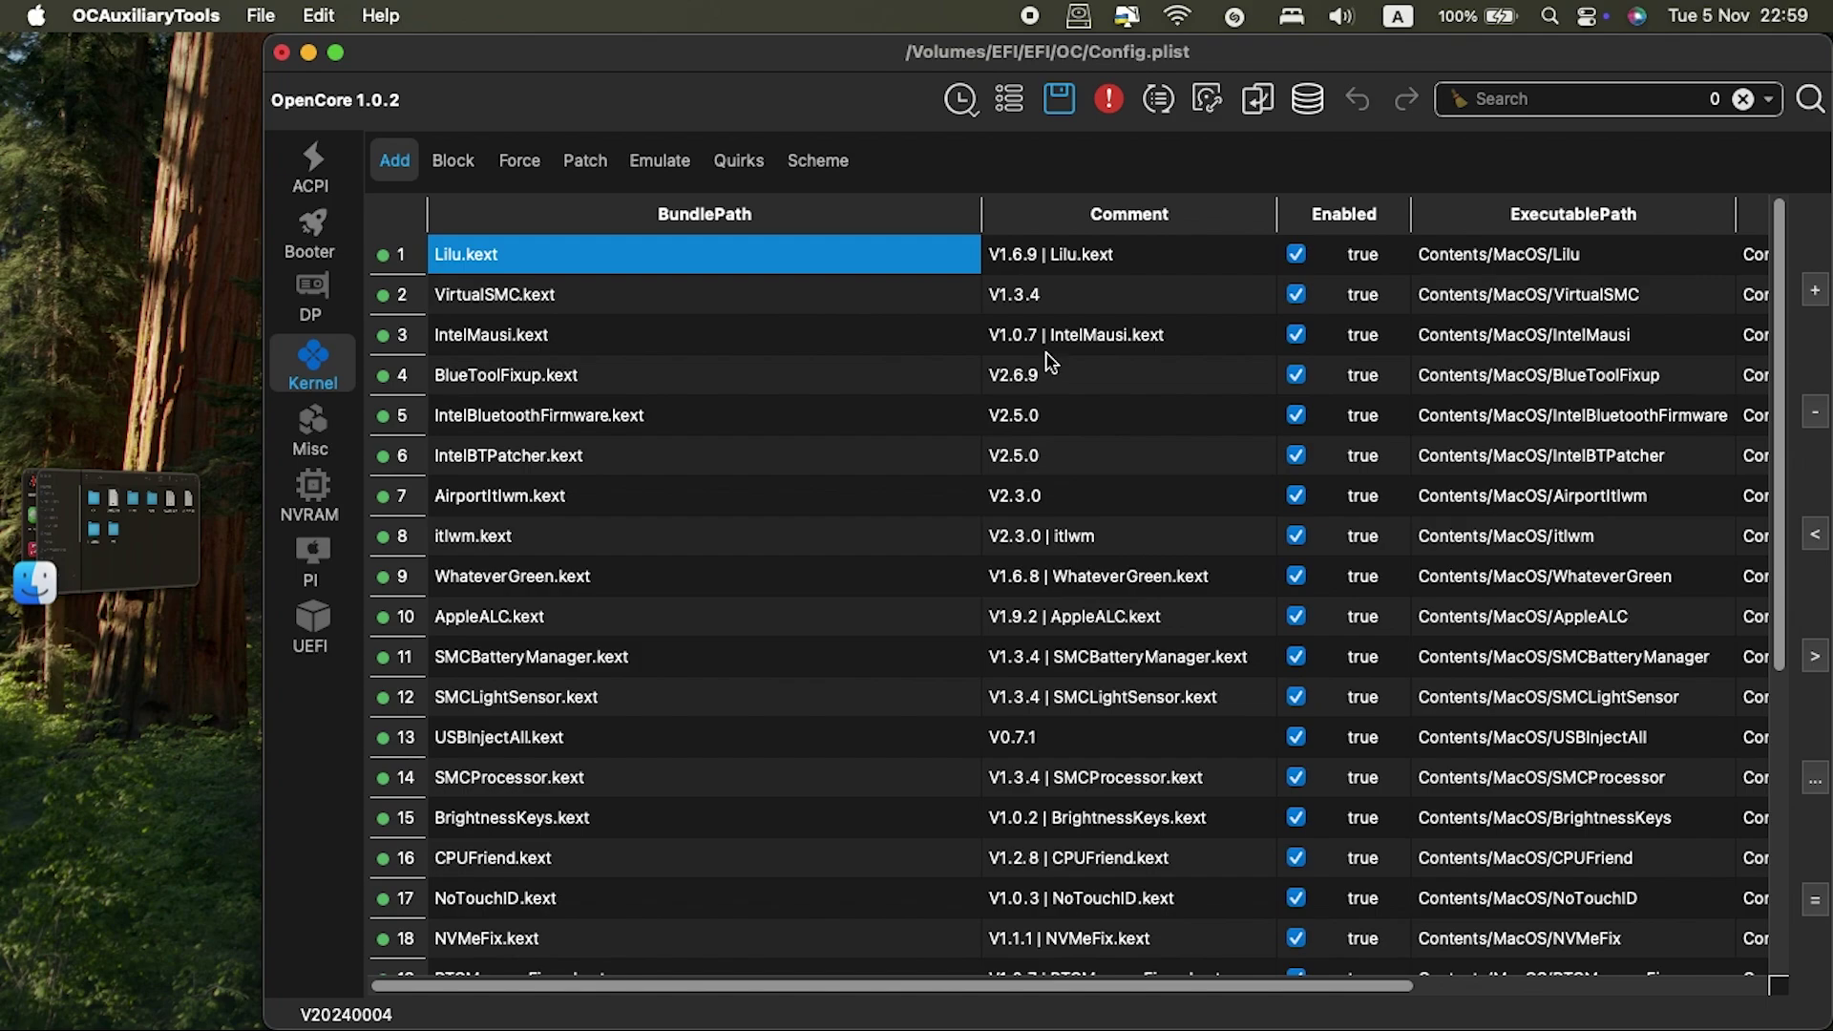
click(1060, 104)
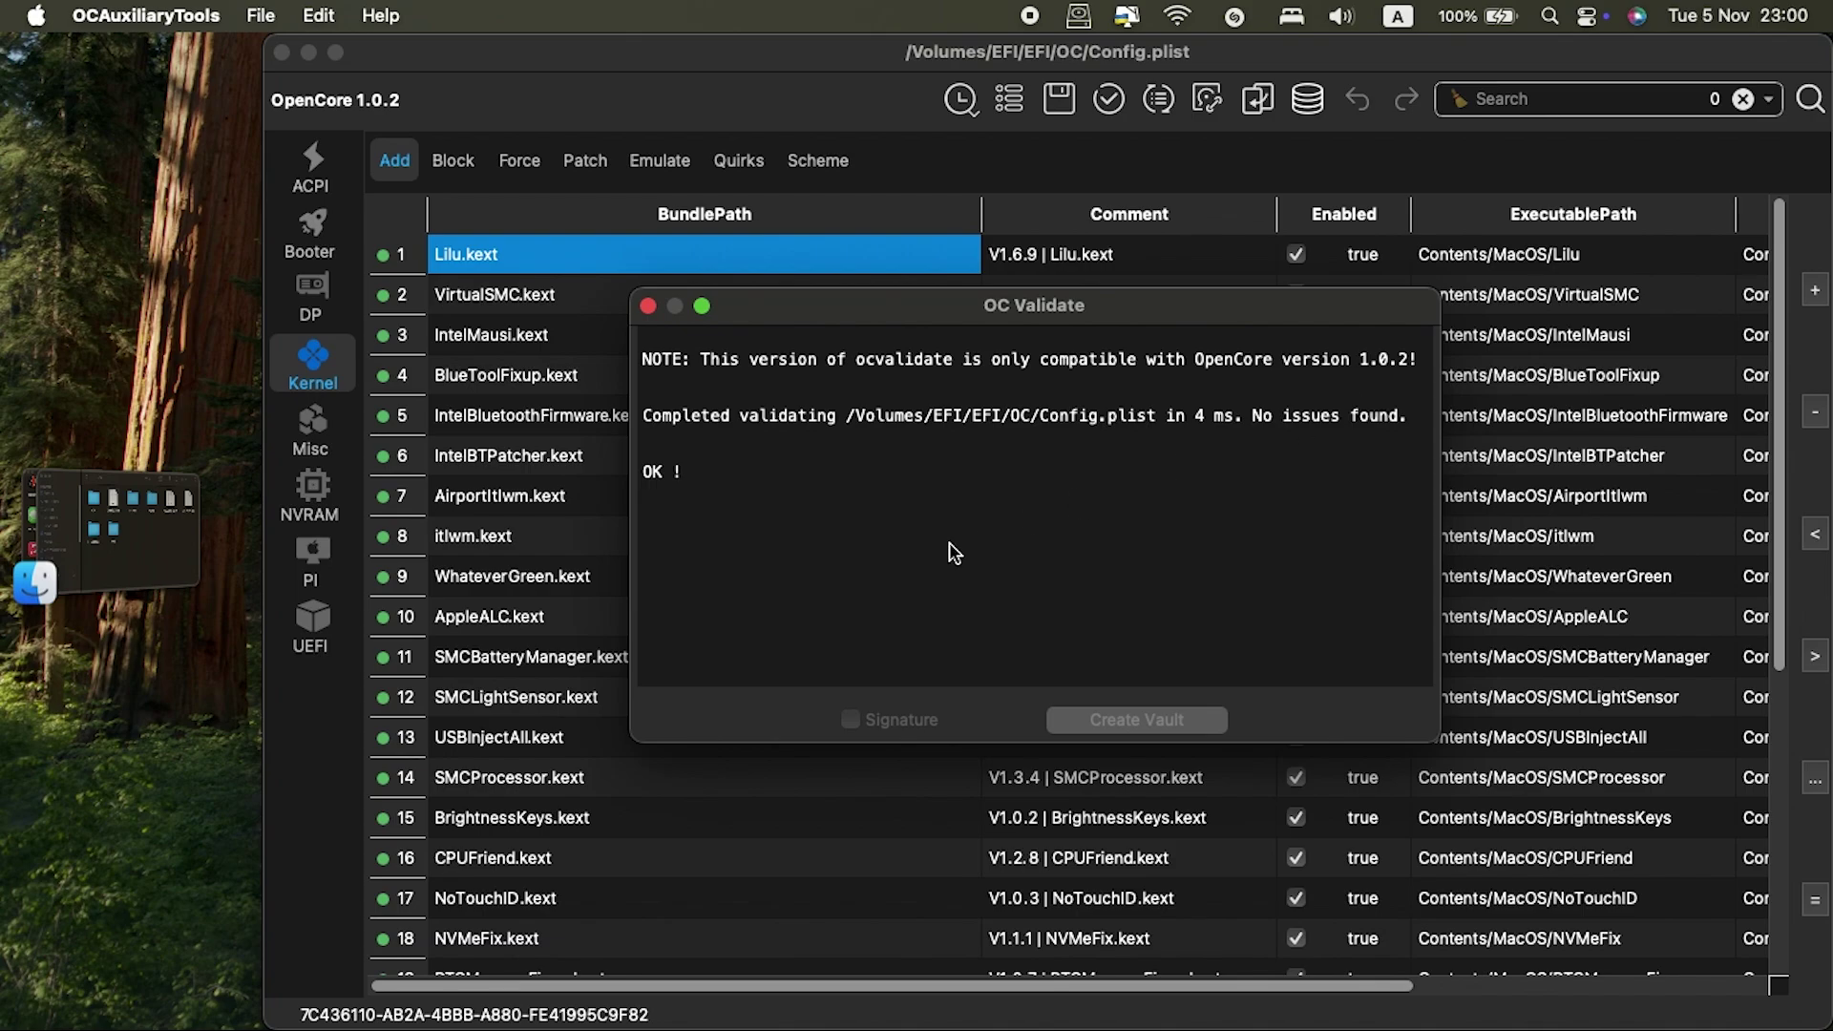
click(648, 306)
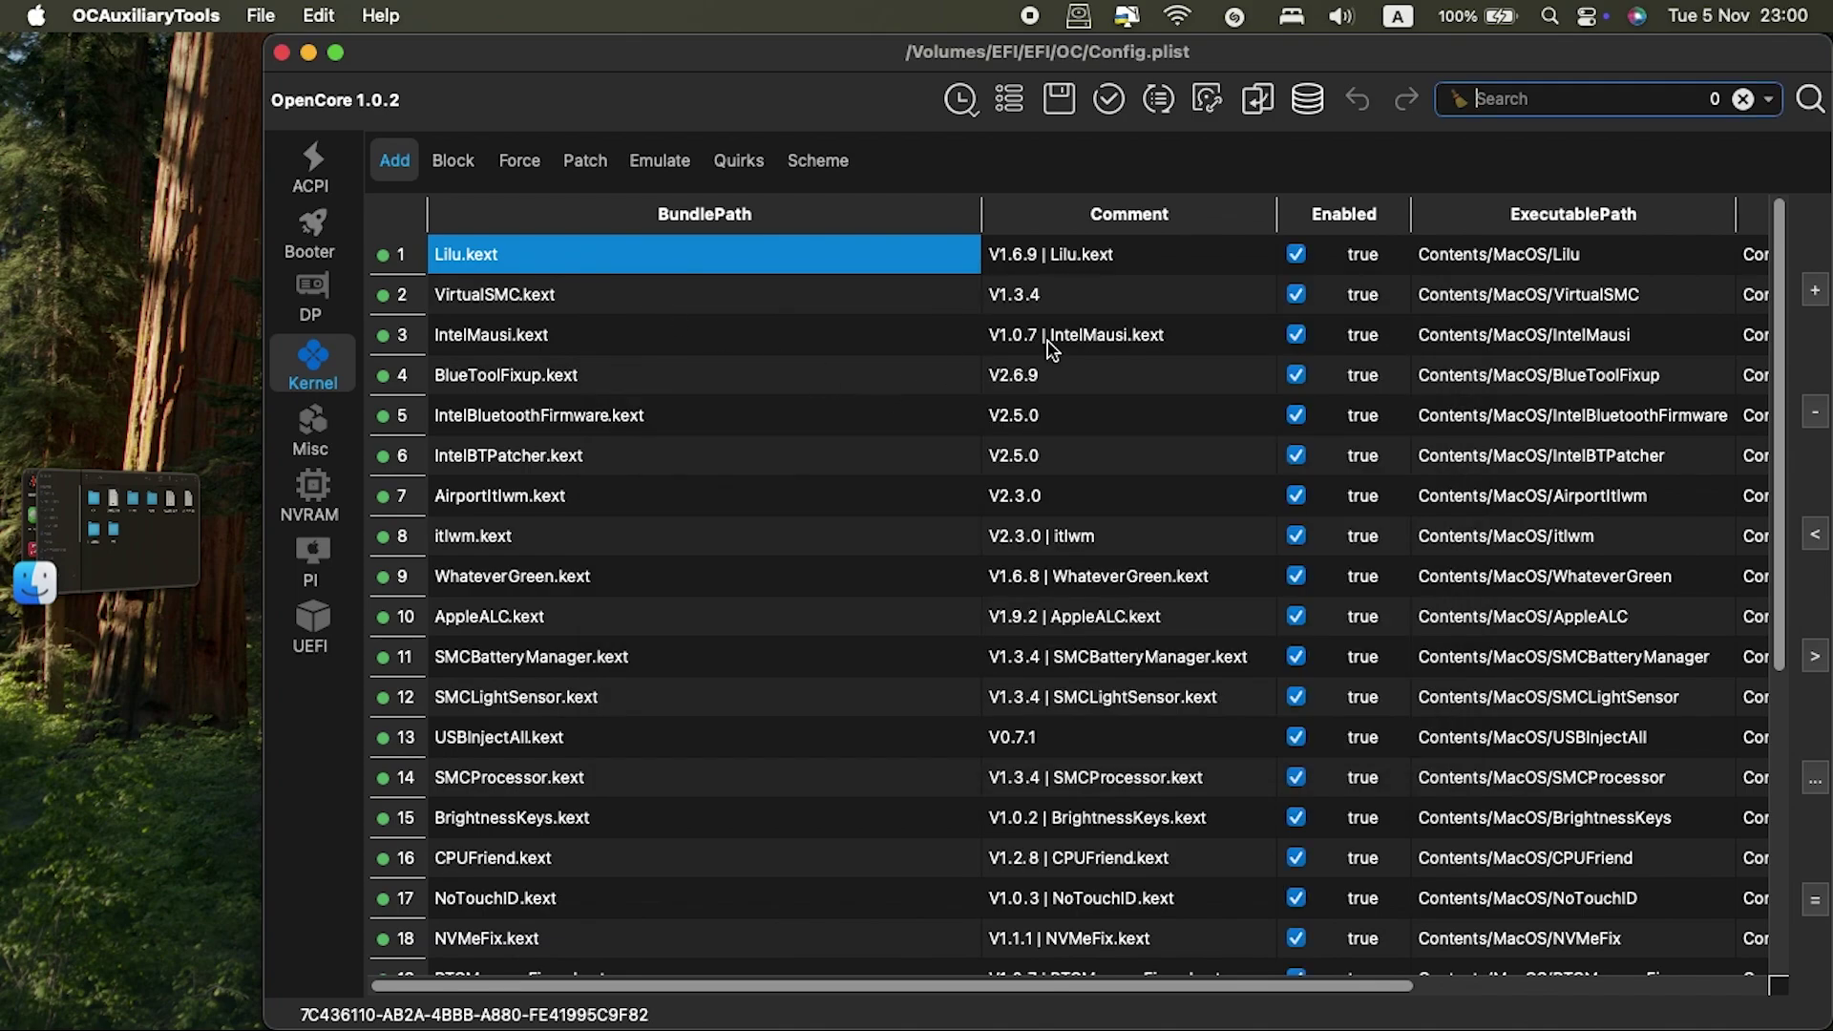
Step: Reopen the upgrade view and recheck kexts, confirming all are green with Lilu at 1.6.9
click(1160, 99)
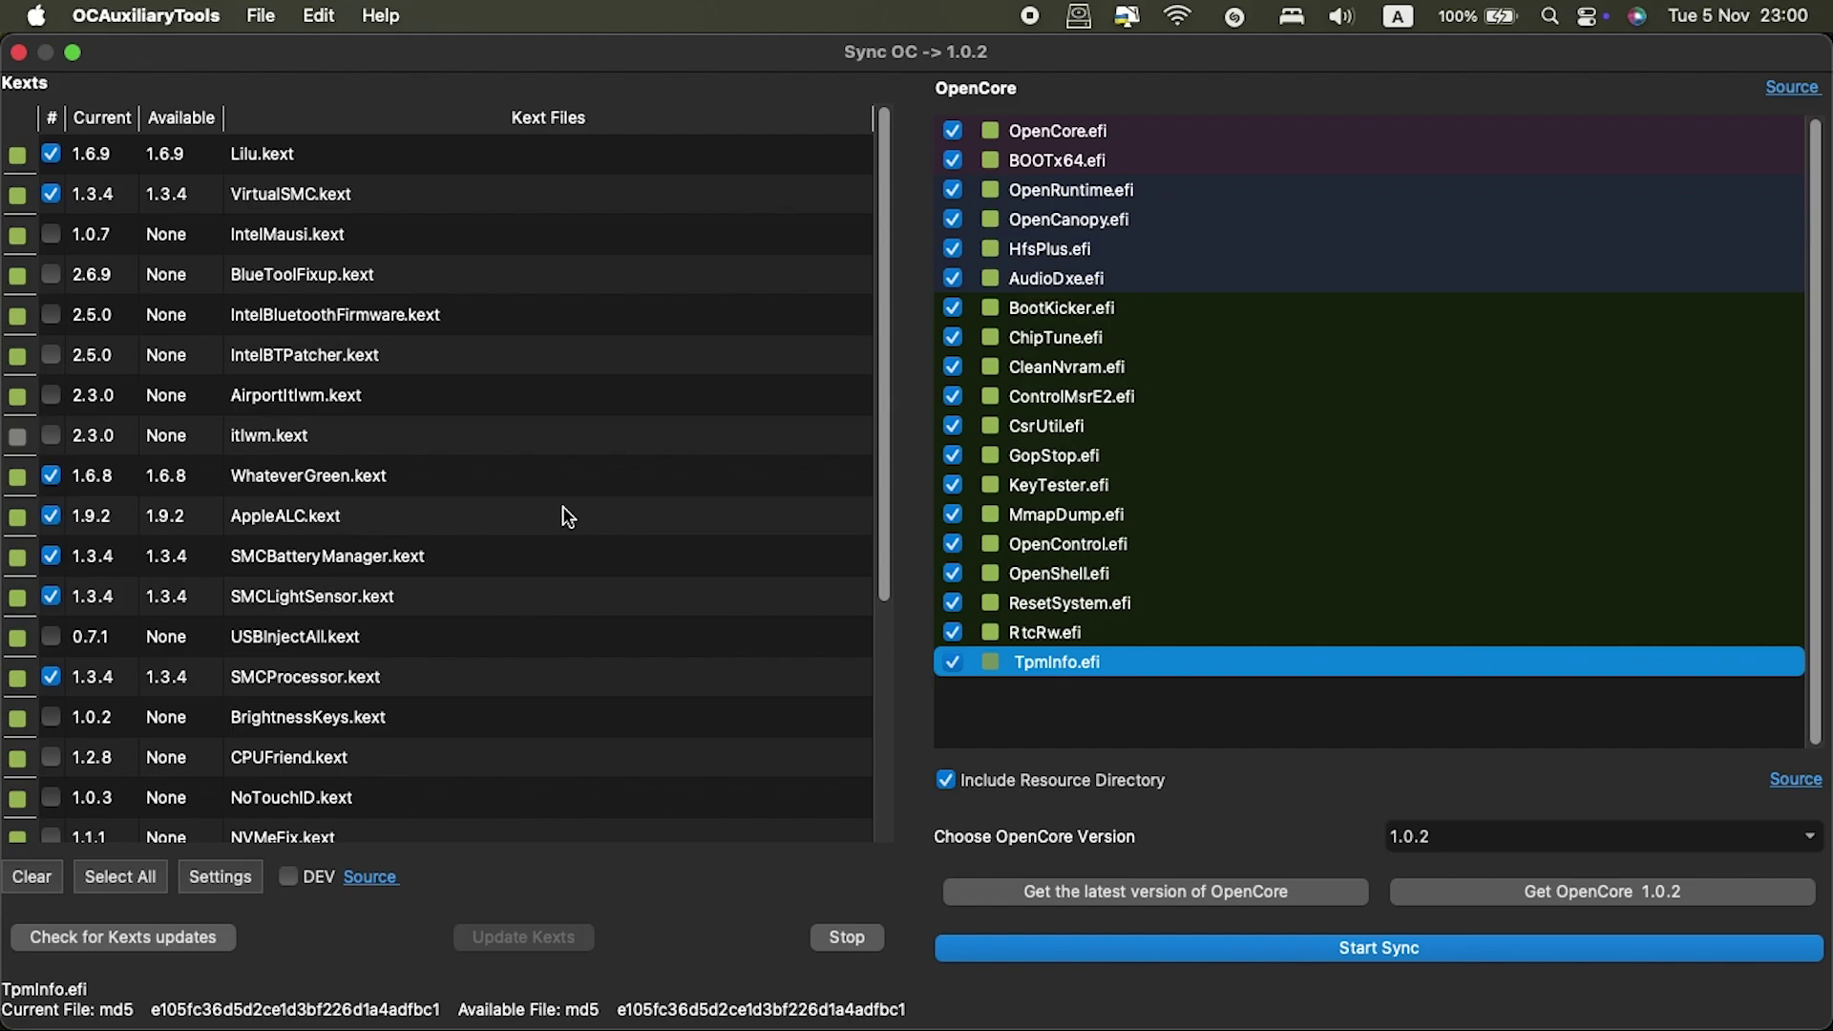
scroll(565, 511, down, 5)
scroll(567, 515, up, 5)
click(141, 937)
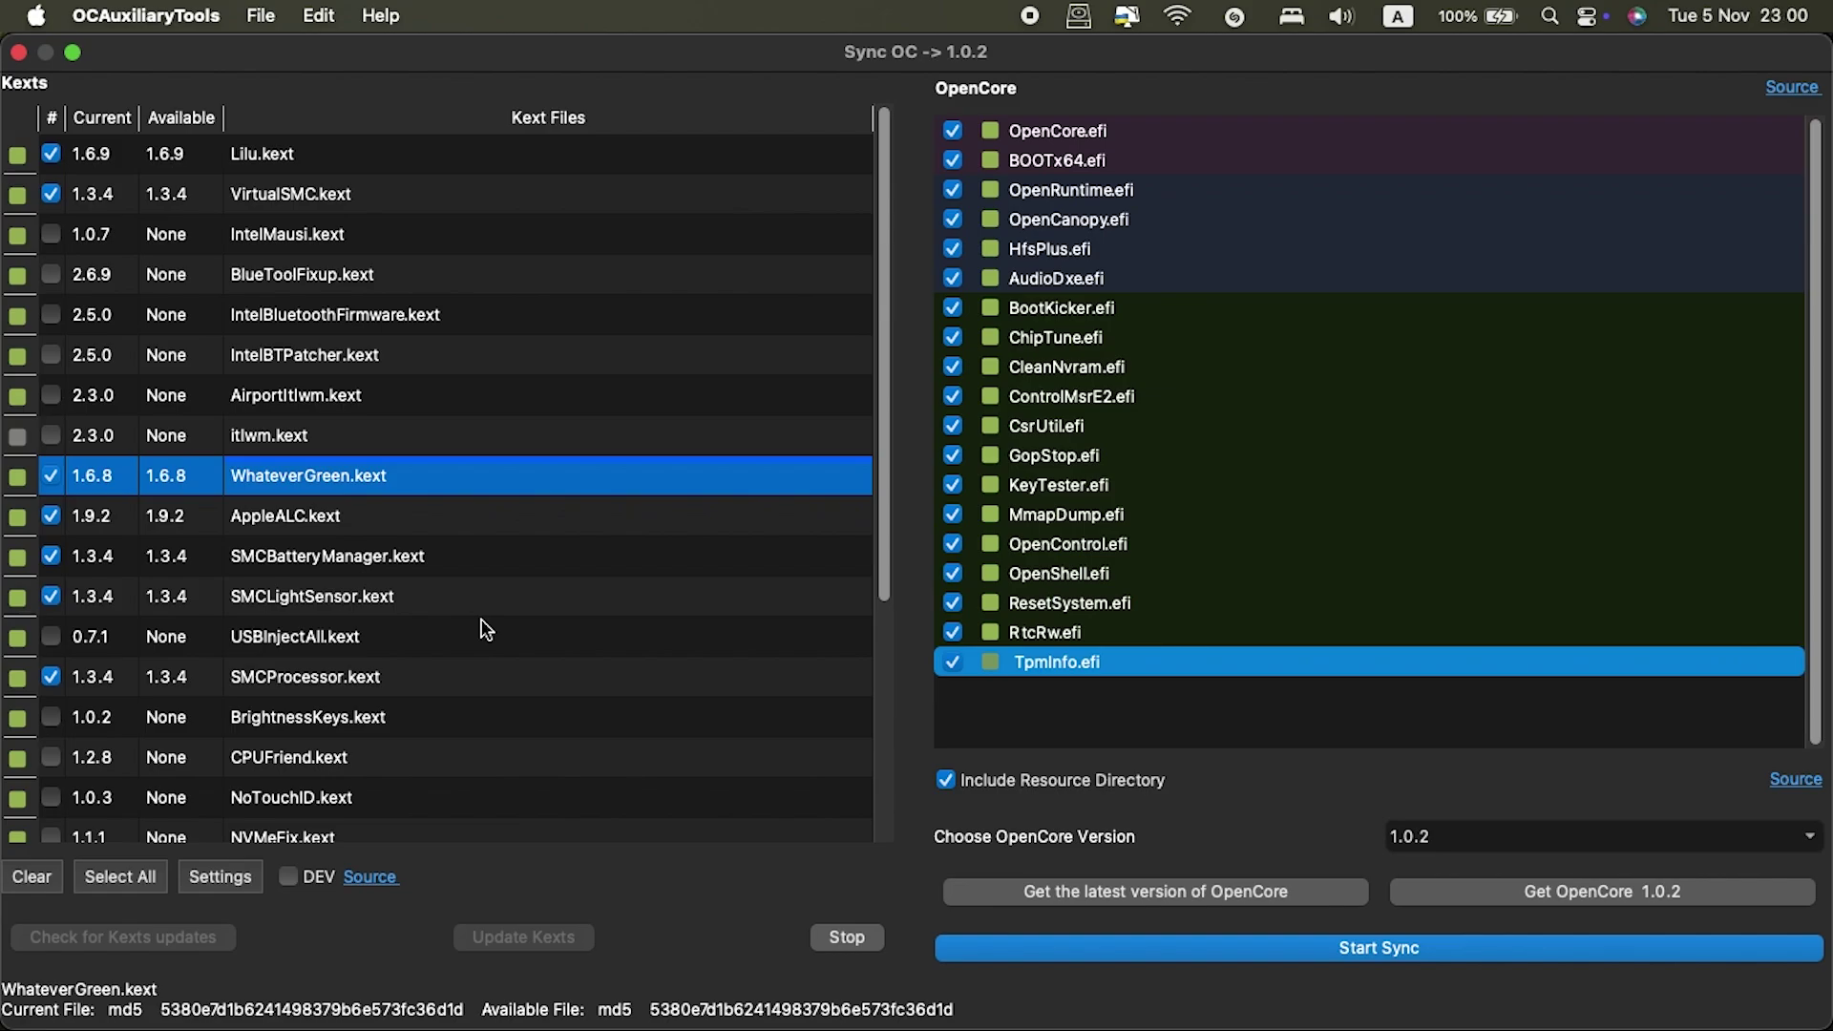
scroll(485, 629, down, 5)
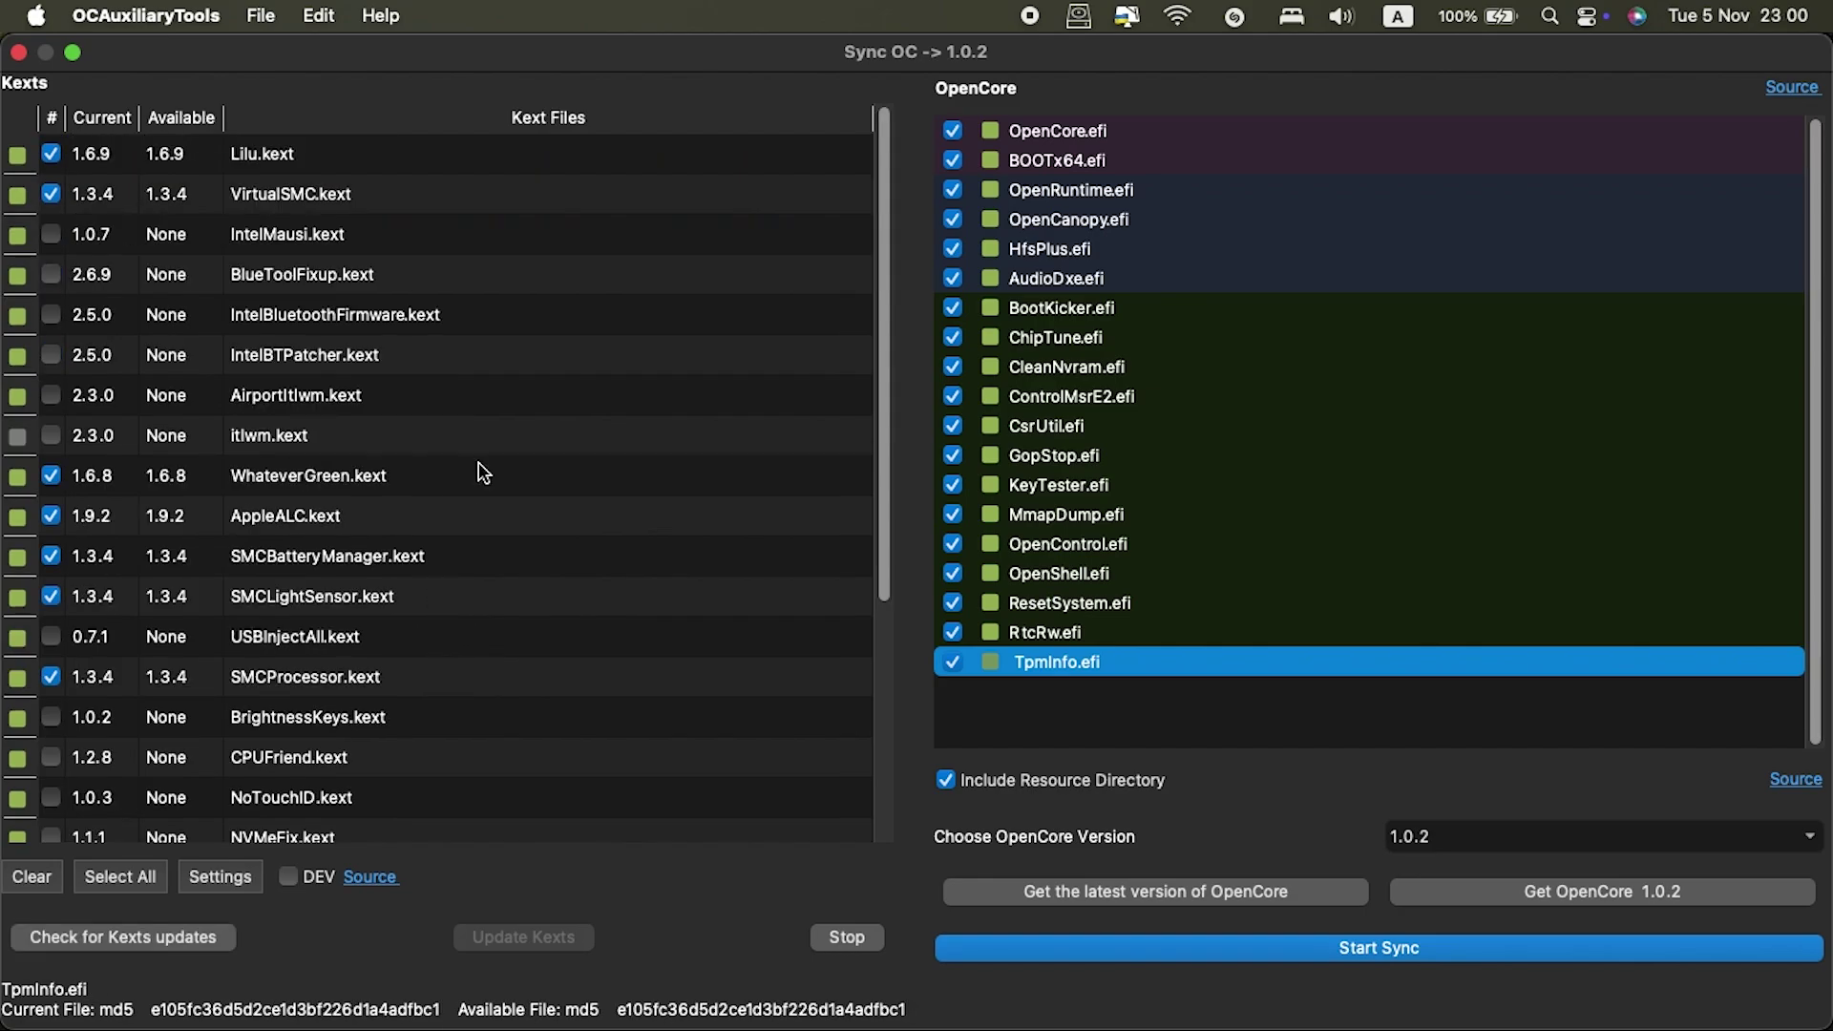
scroll(484, 471, down, 6)
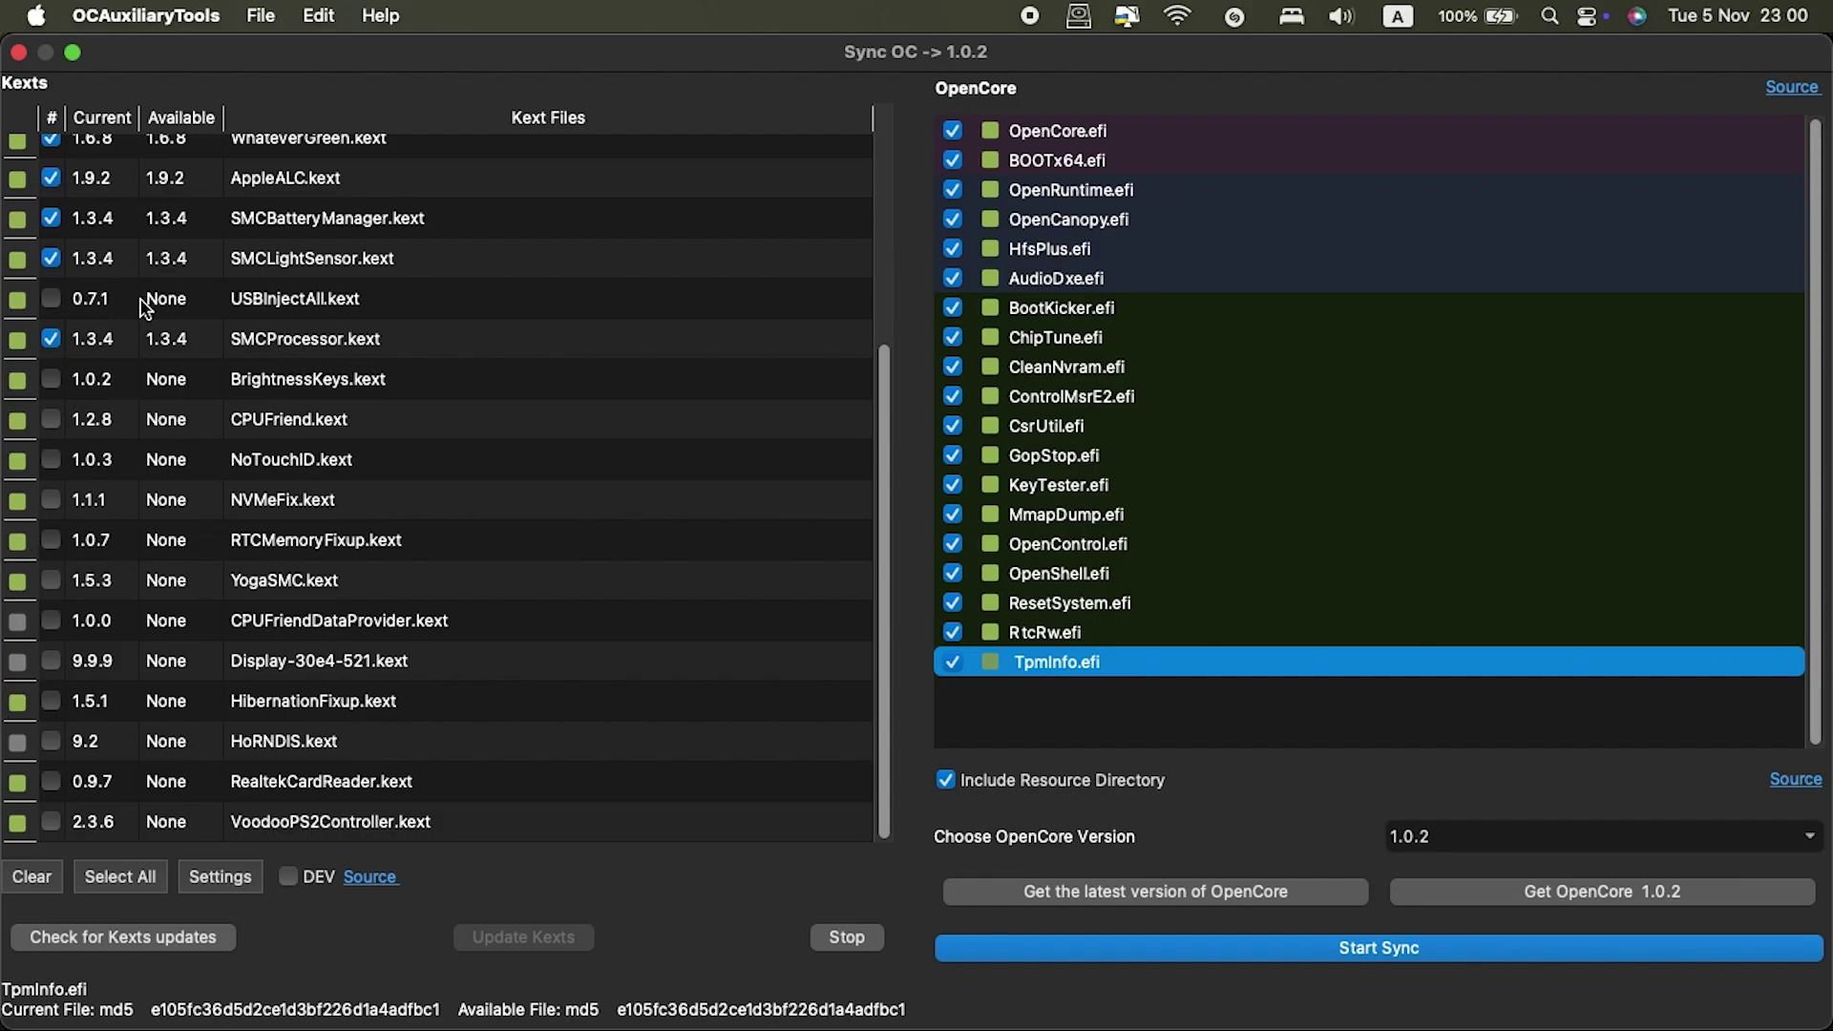
scroll(143, 305, up, 6)
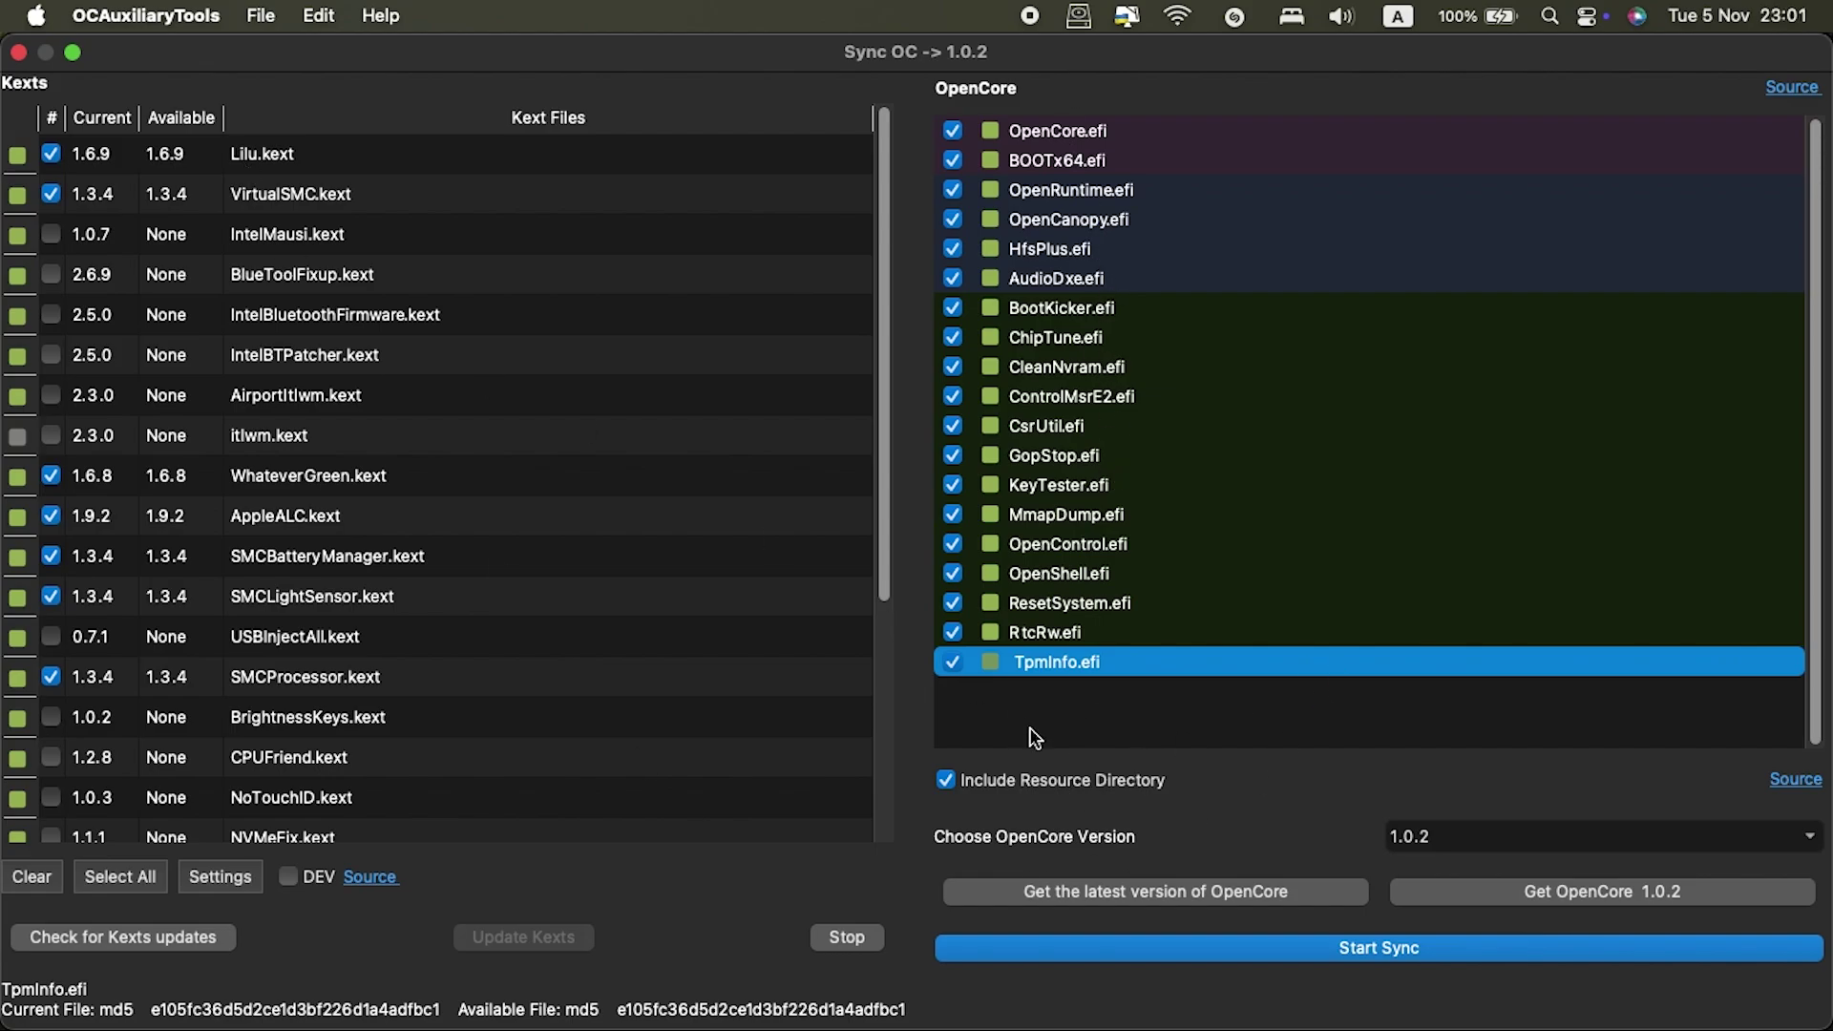
Step: Close the Sync OC window, dismiss the success message, and shift the editor window slightly left
click(1055, 945)
click(1041, 535)
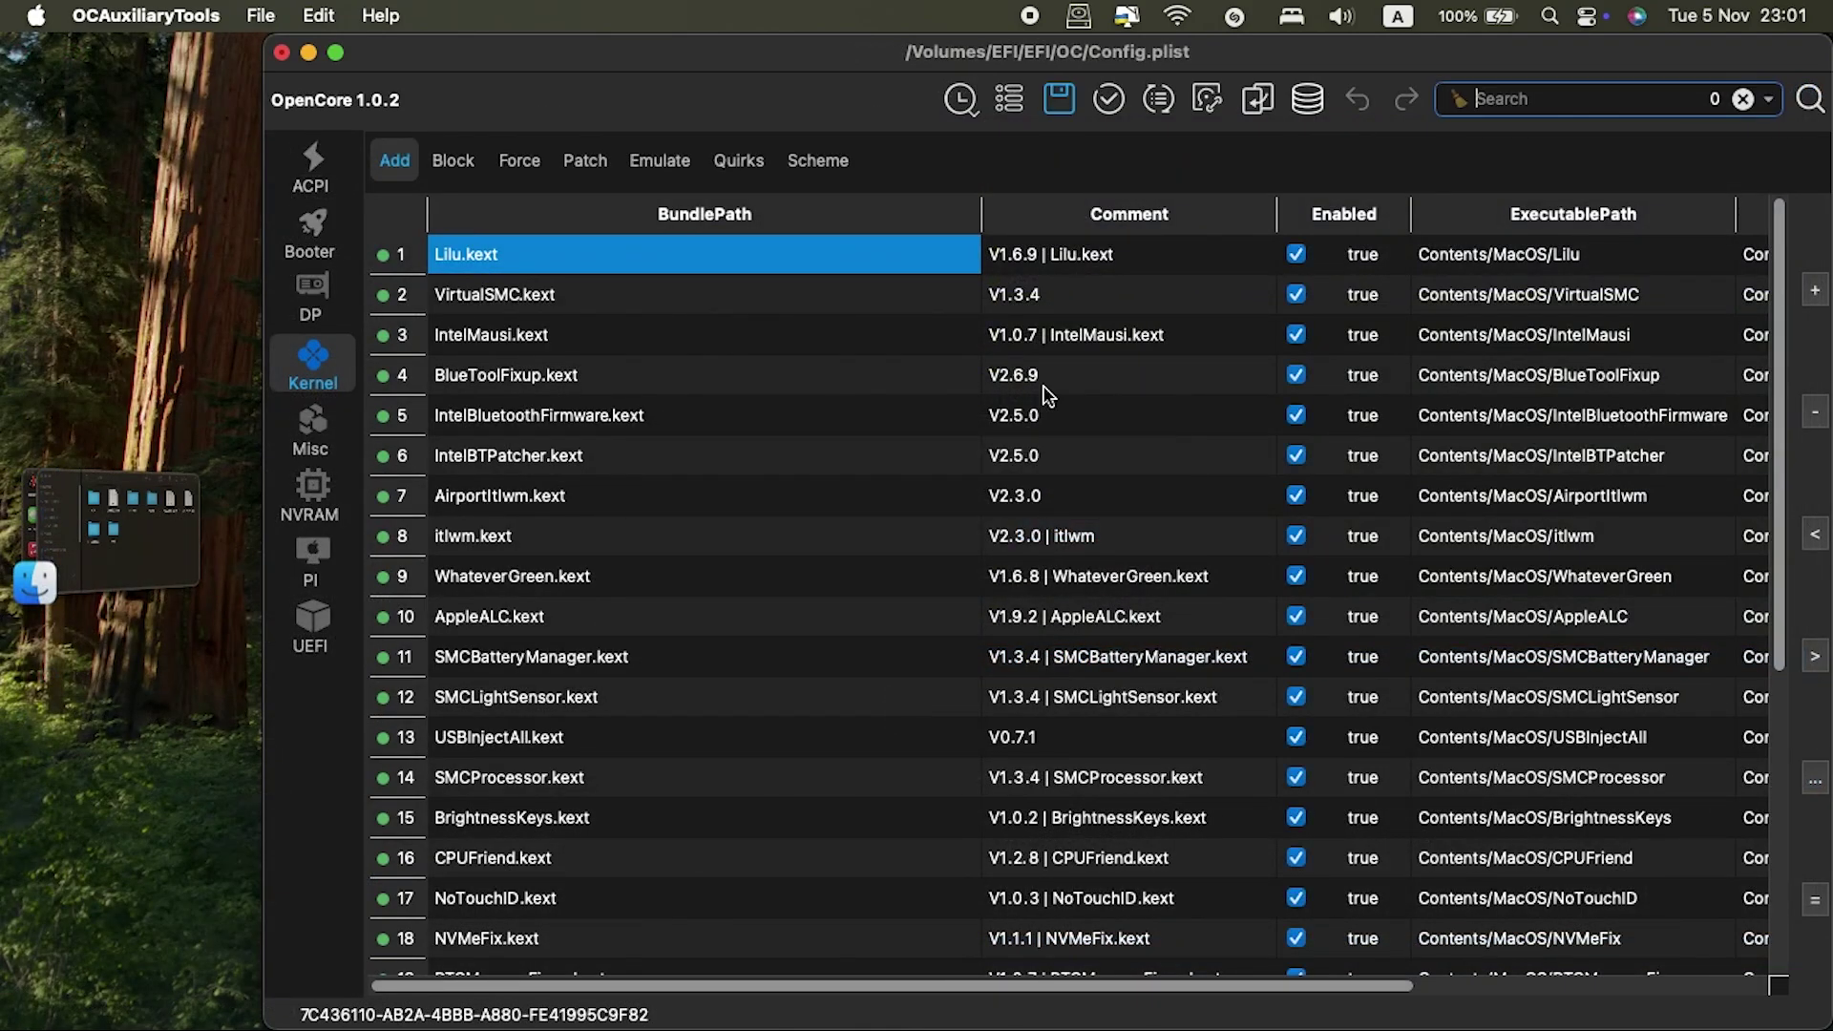
drag(739, 53, 704, 50)
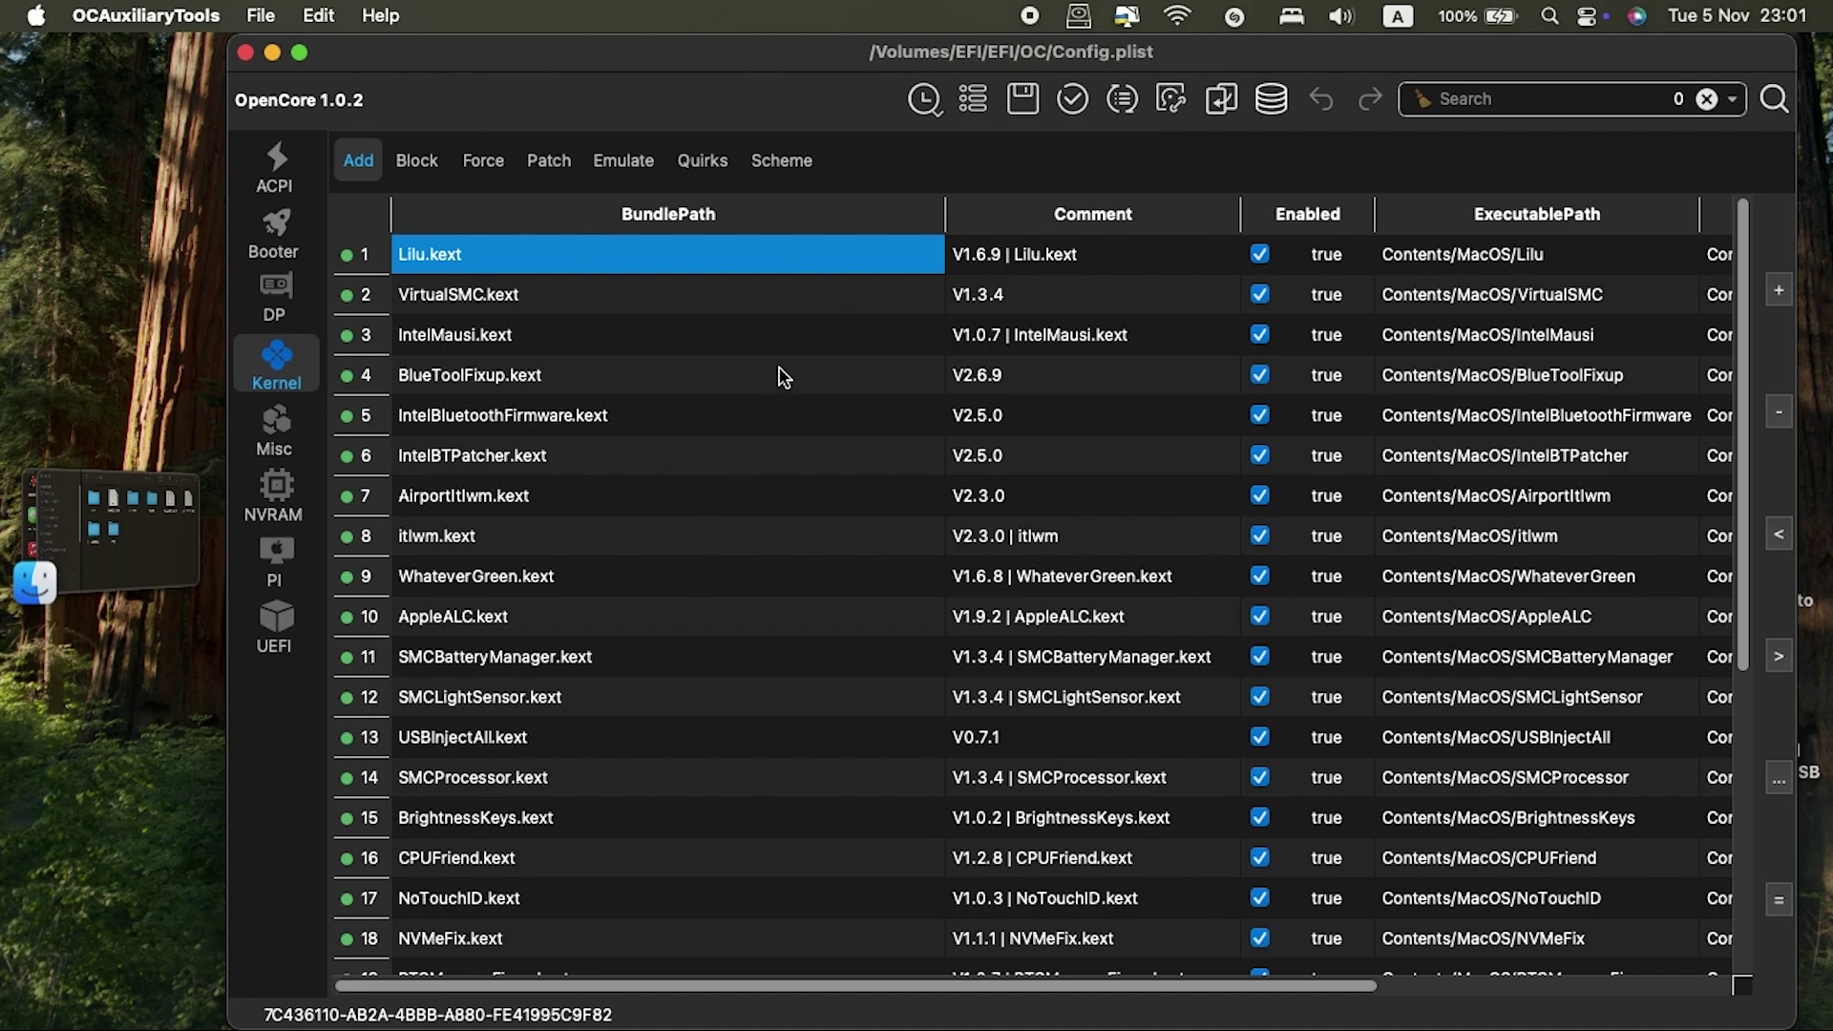
click(132, 21)
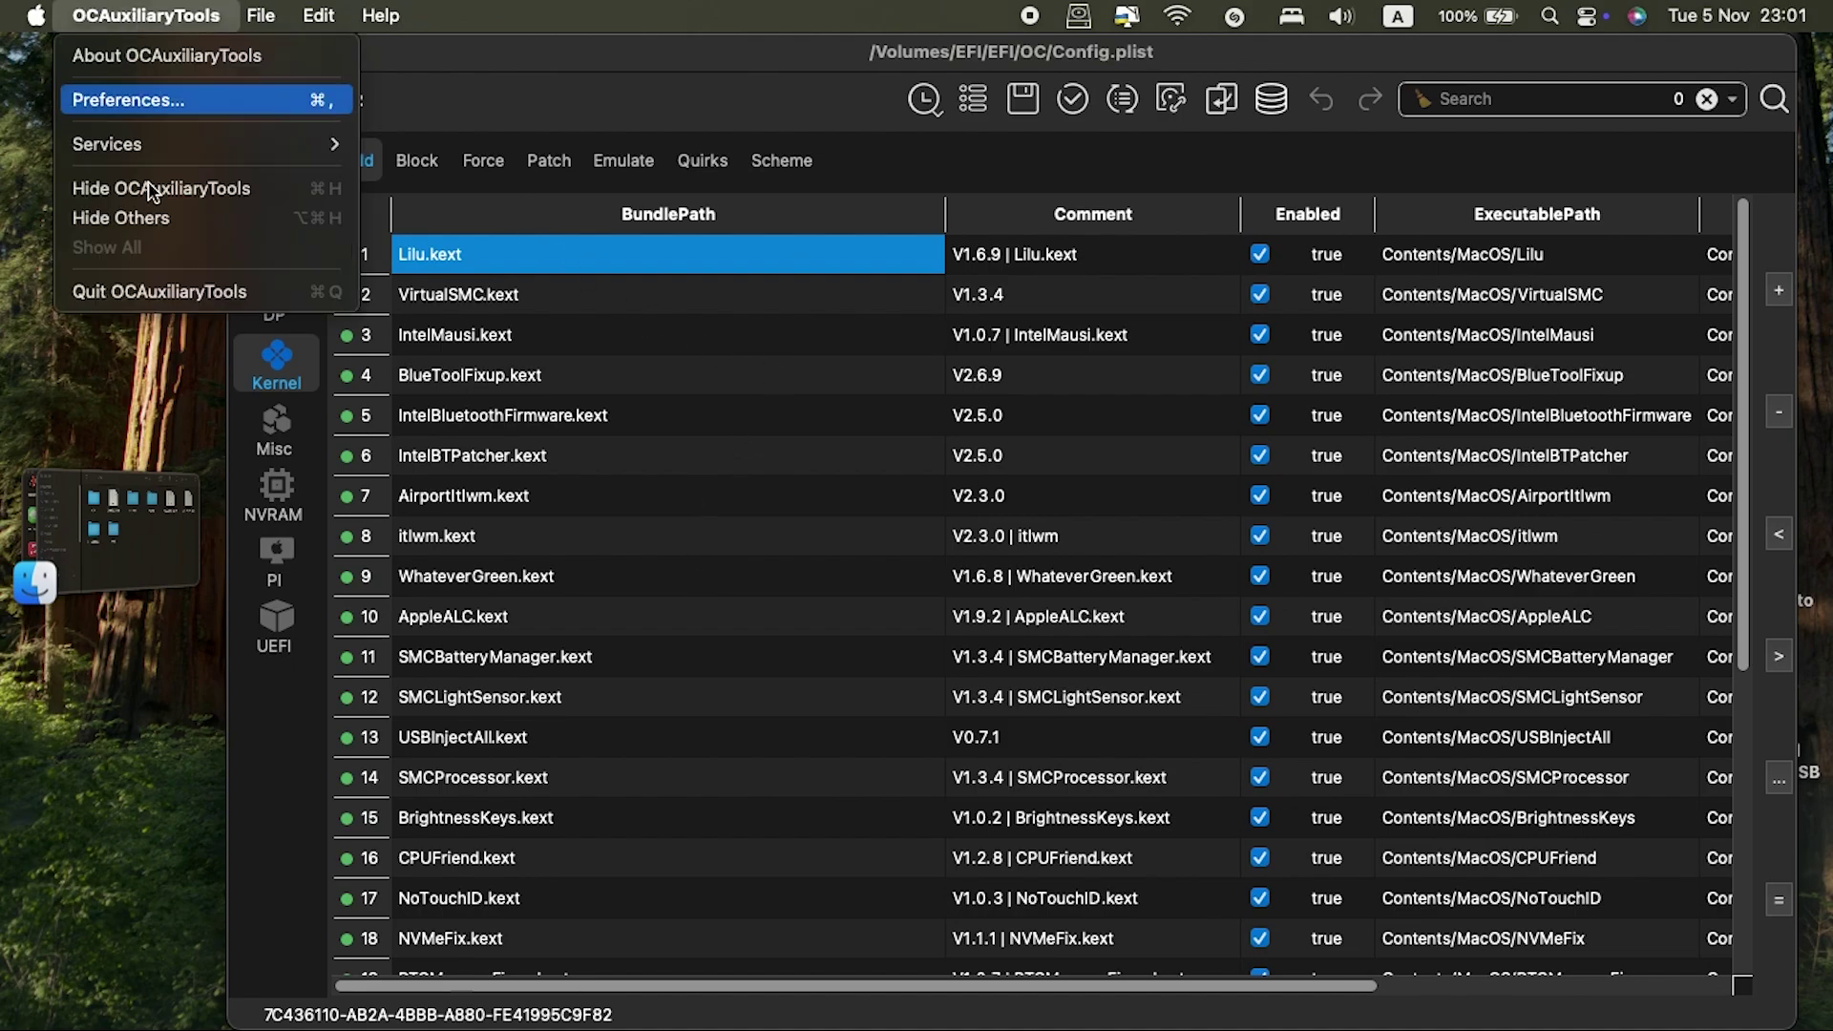
Step: Quit OCAuxiliaryTools, leaving the Finder OC folder with Config.plist, oldConfig.plist and OpenCore.efi visible
click(172, 292)
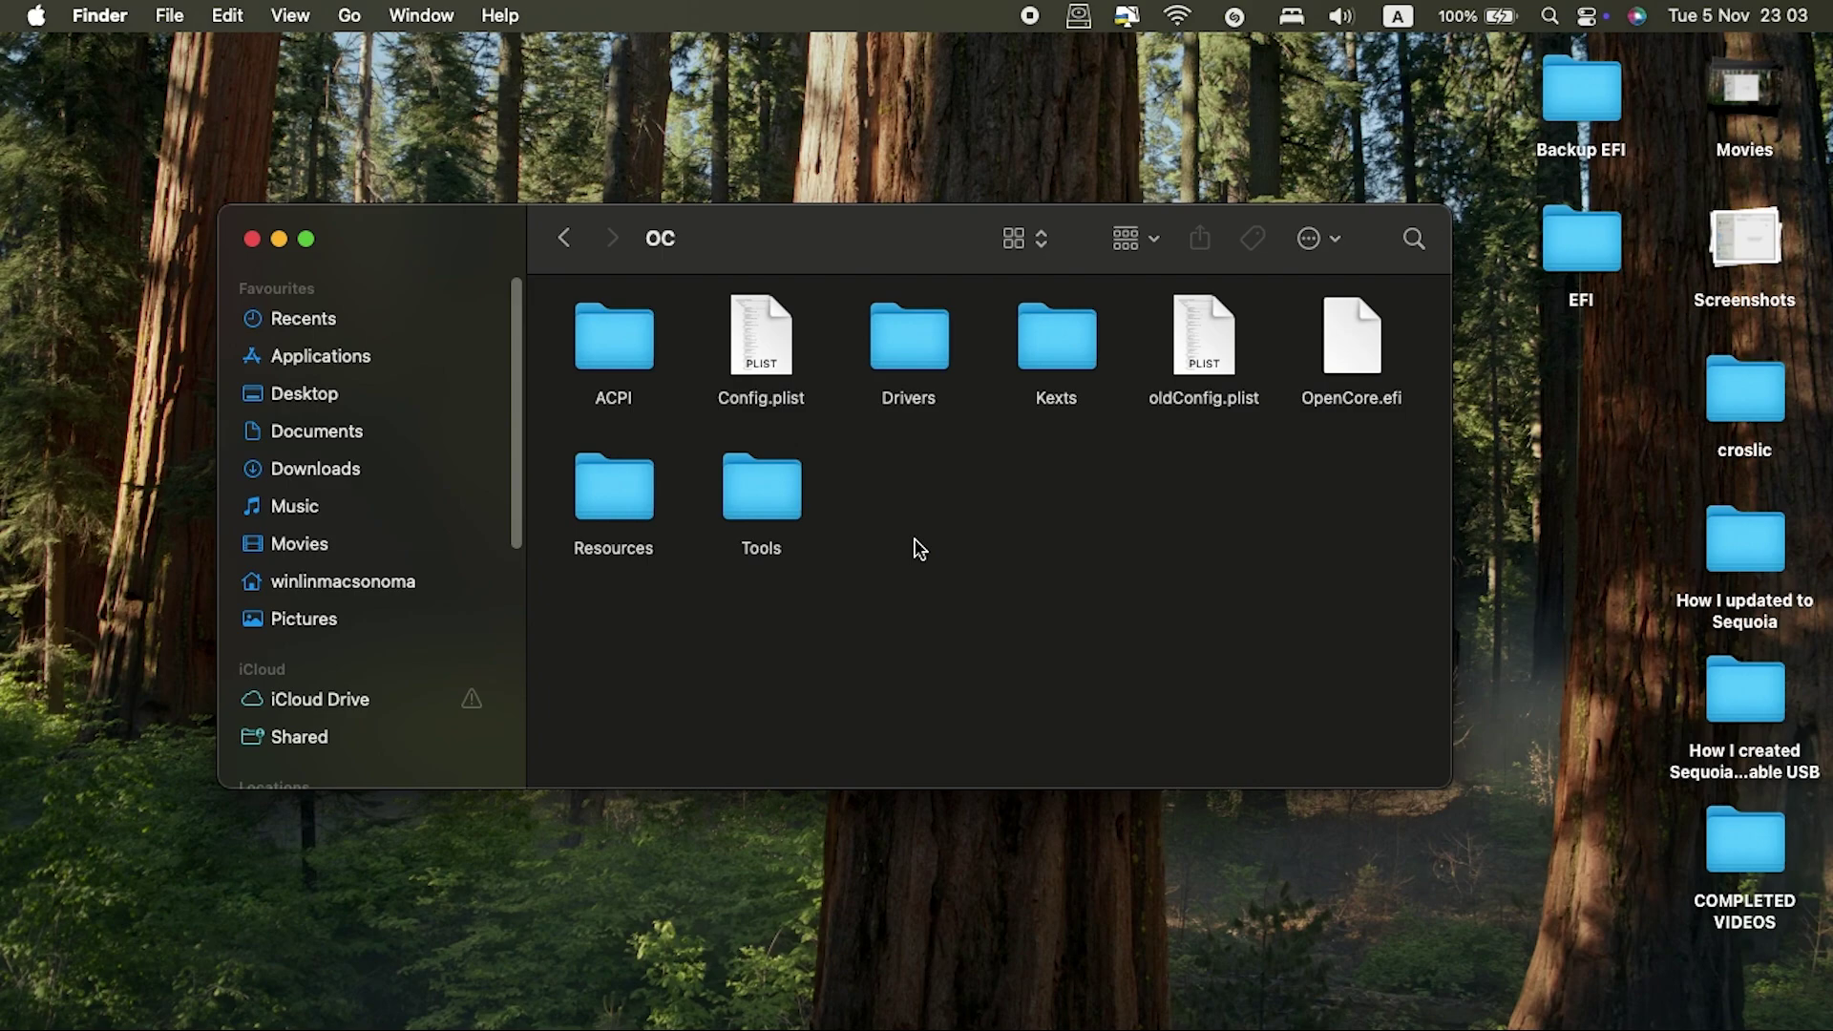